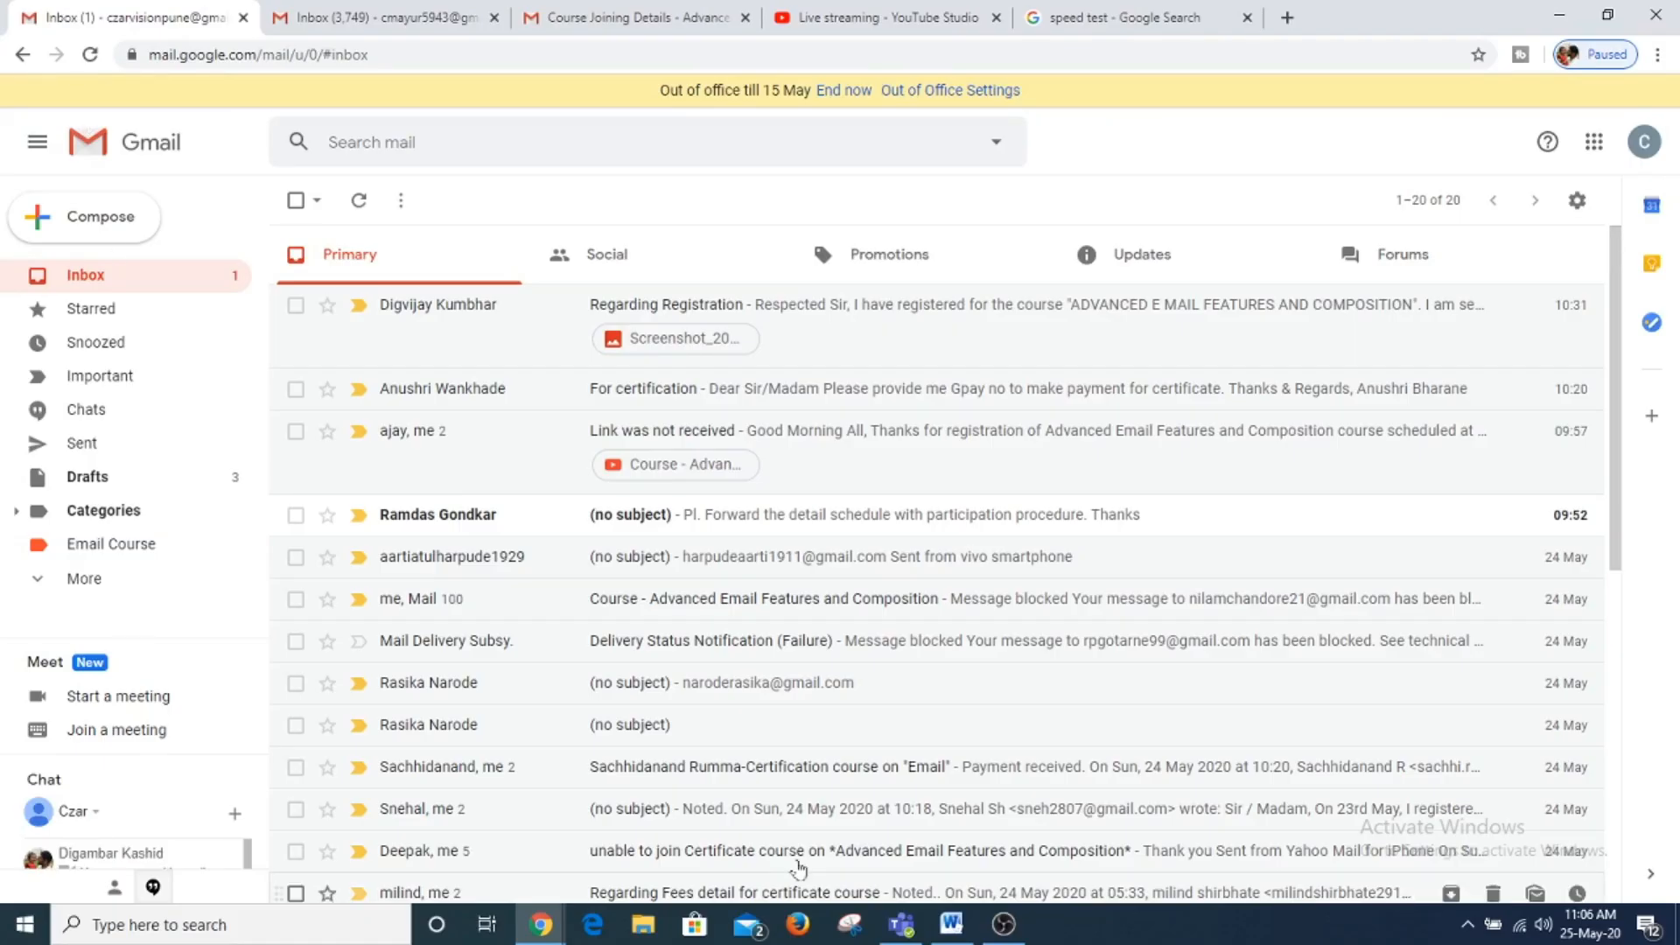
# End the out-of-office auto-reply that is set until 15 May
pyautogui.click(843, 90)
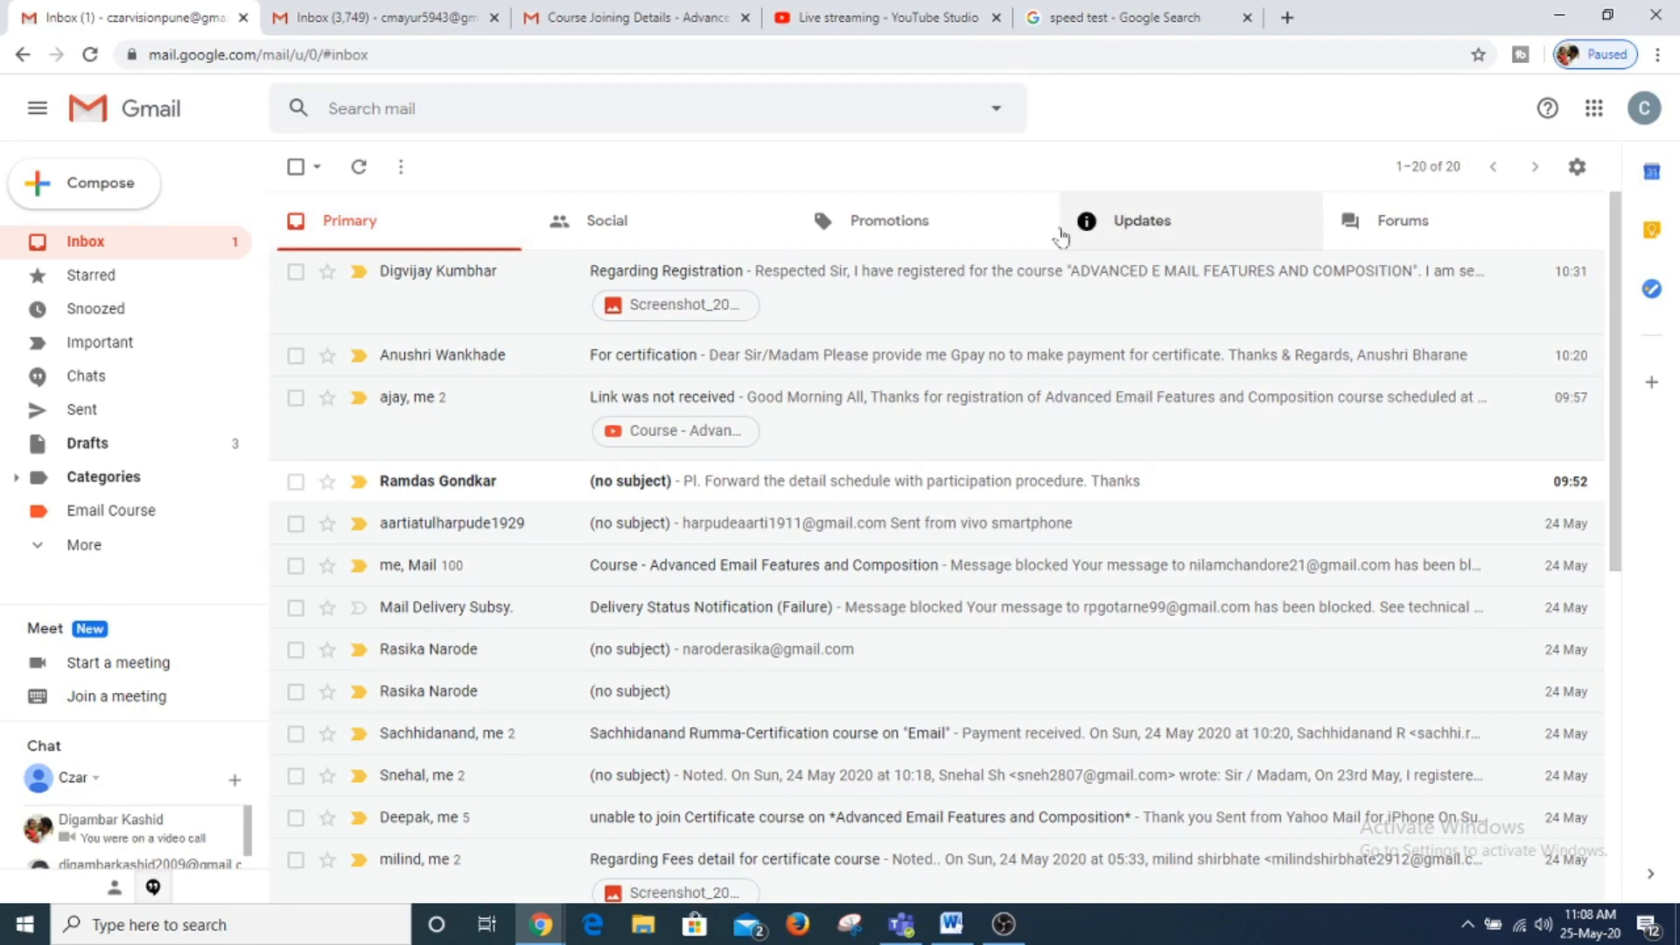
# Disable the Updates, Forums and Promotions inbox tabs, keeping Primary and Social, and save the configuration
pyautogui.click(1570, 169)
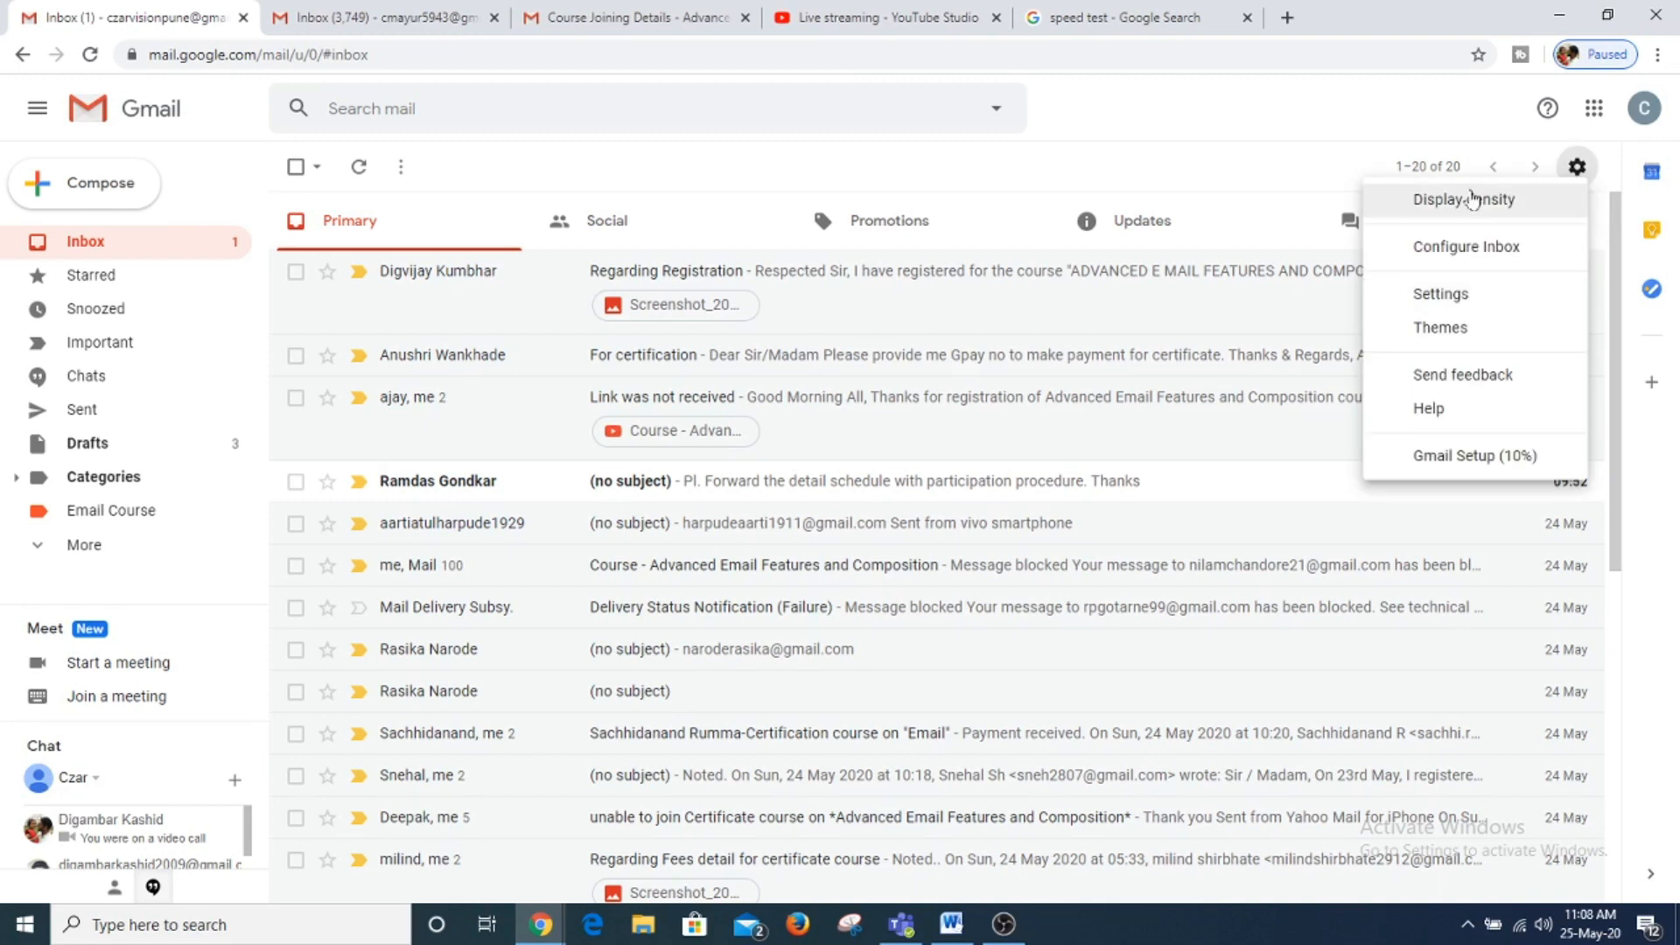
pyautogui.click(1478, 263)
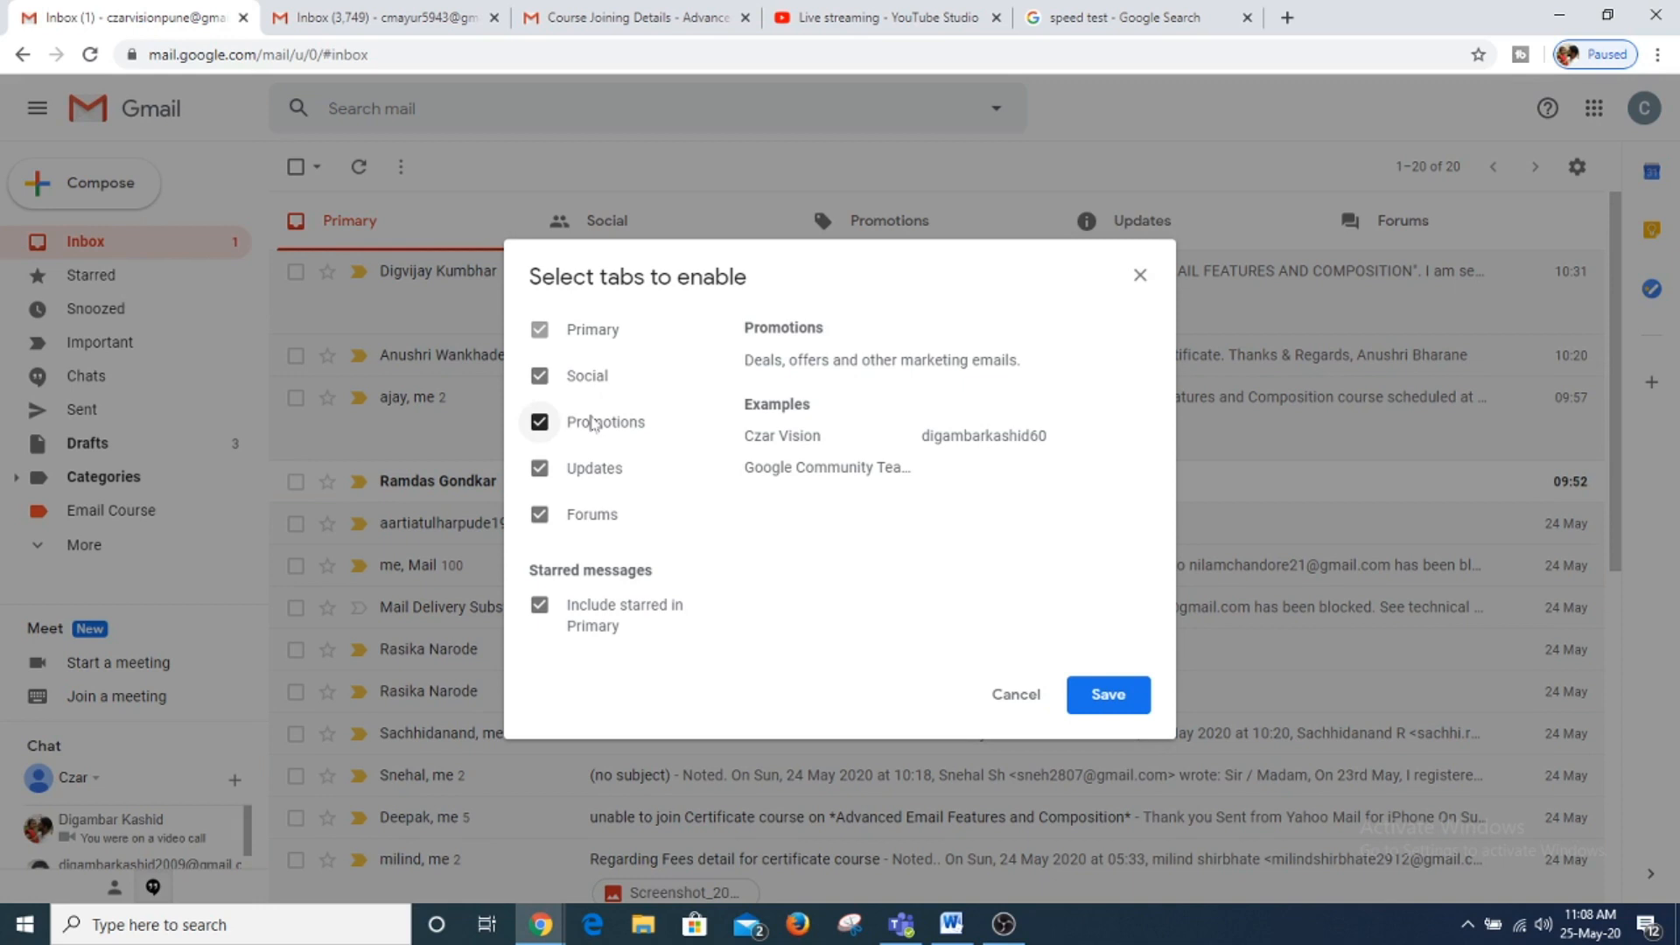
pyautogui.click(536, 472)
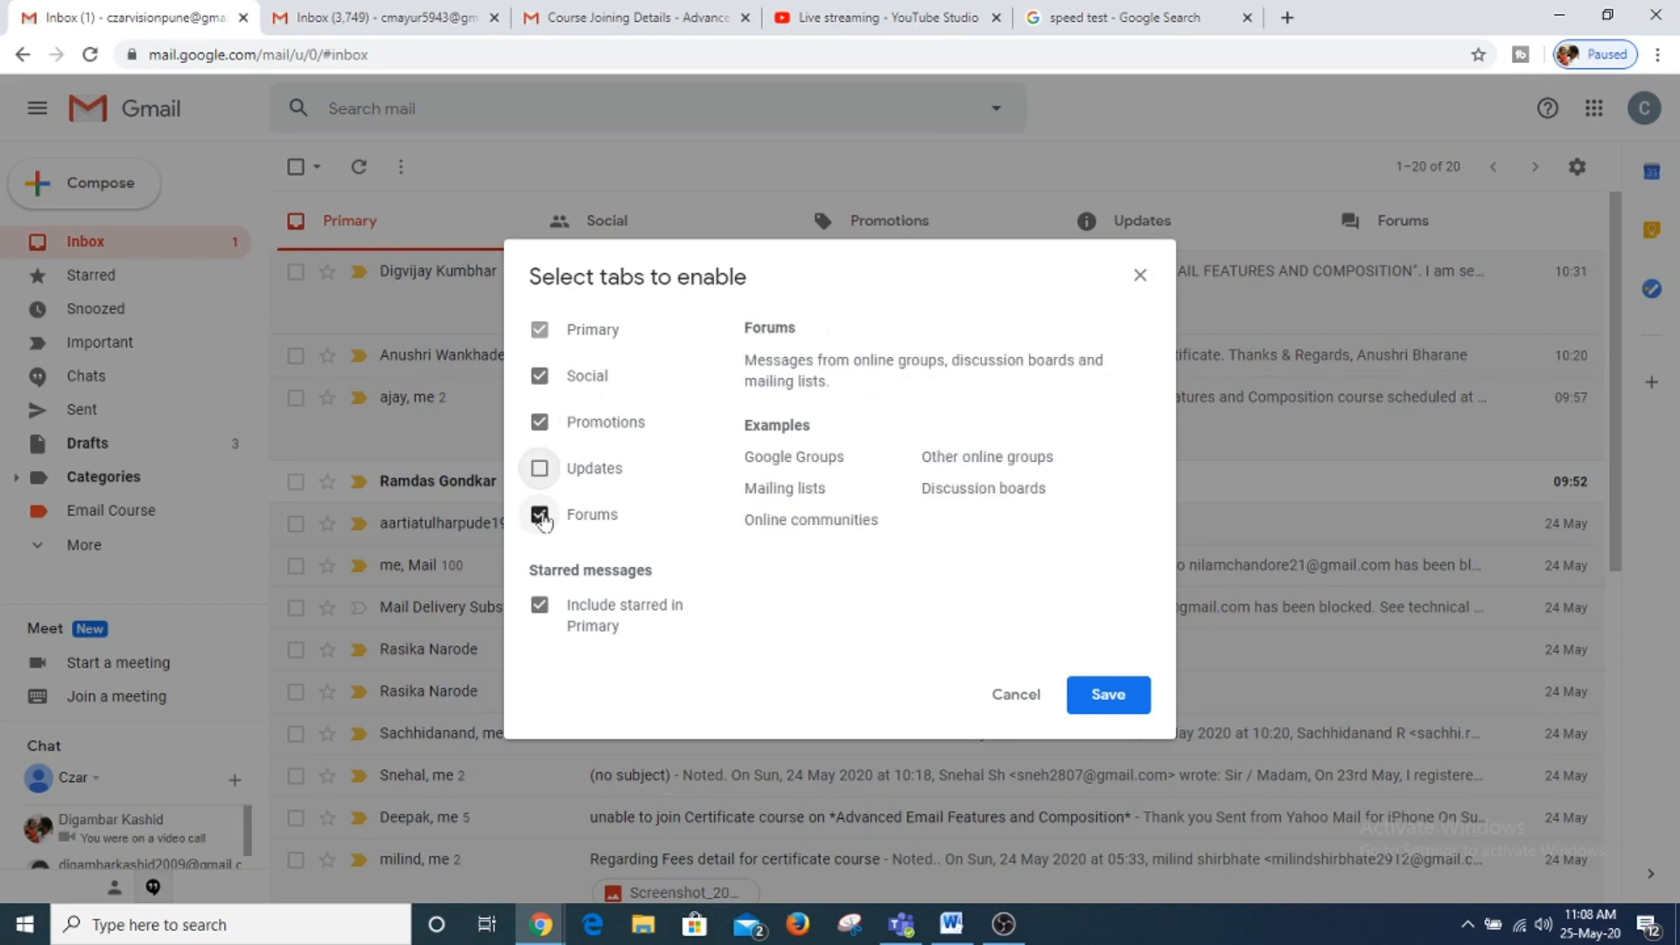
pyautogui.click(539, 514)
pyautogui.click(539, 421)
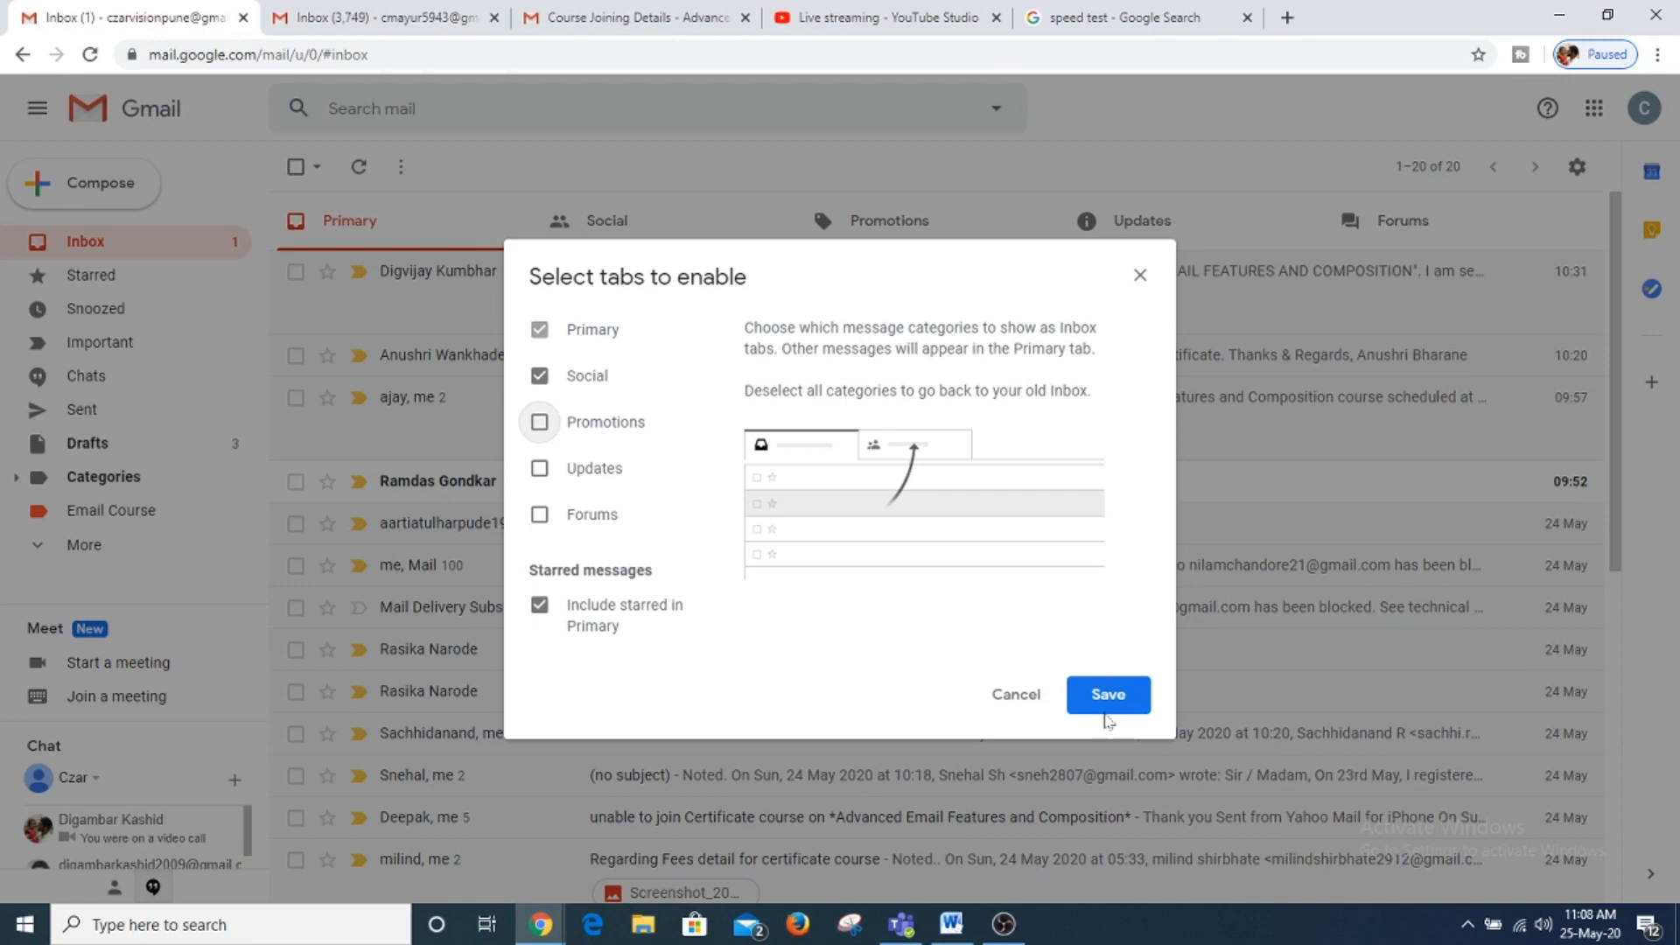
pyautogui.click(1107, 696)
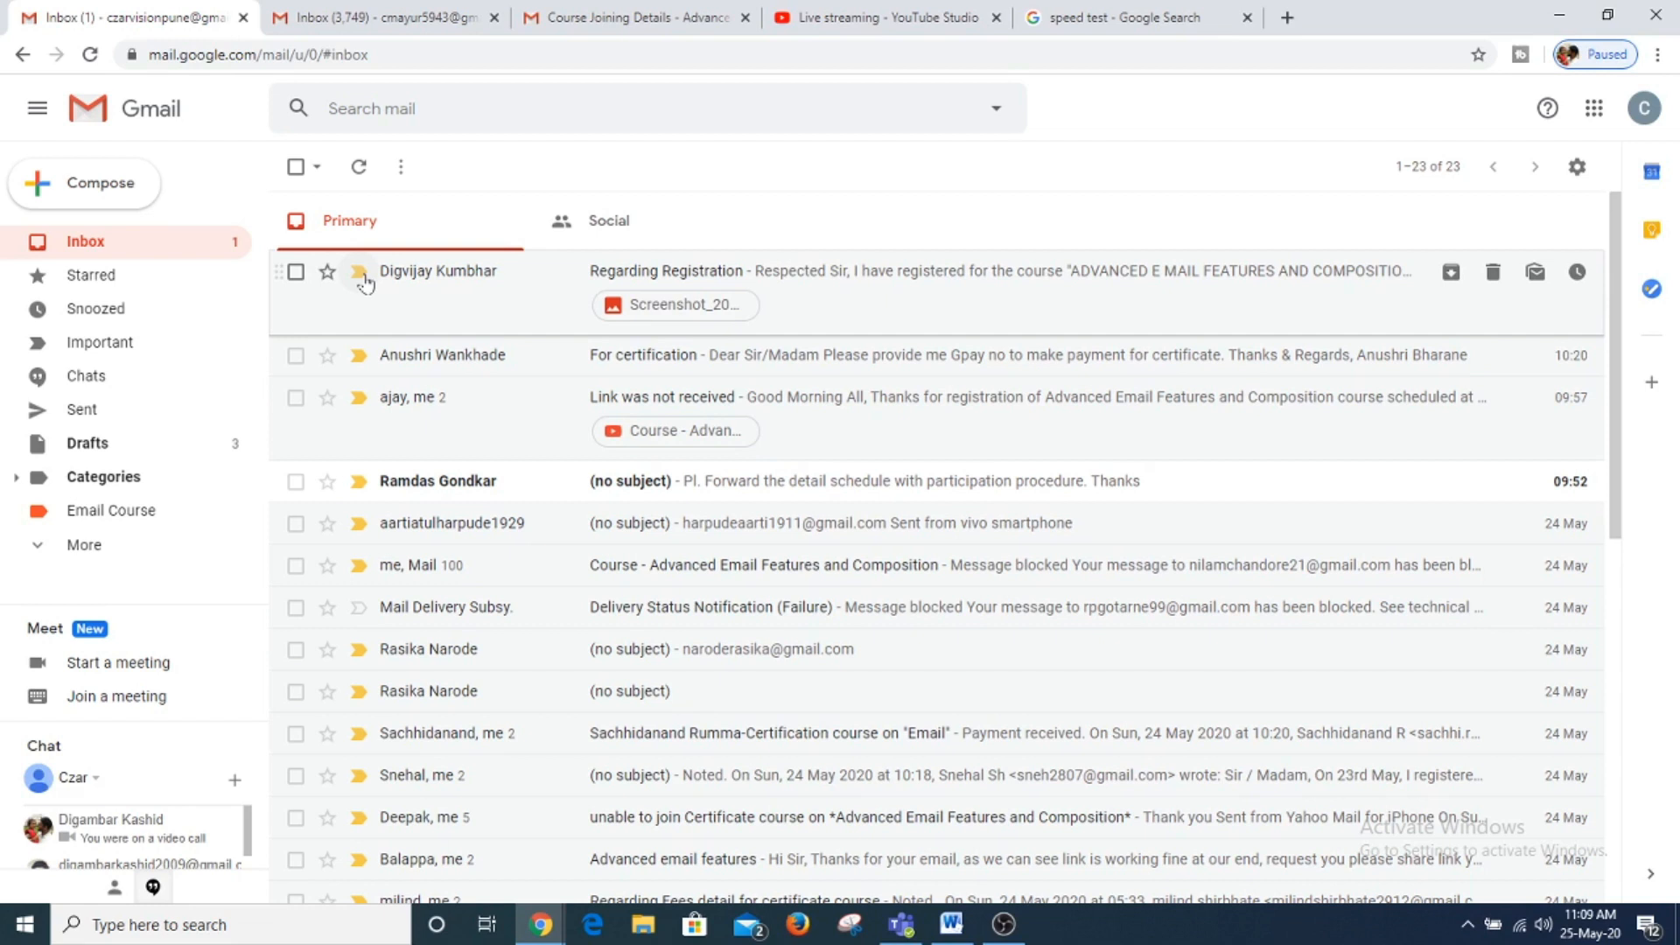
# Mark the "Regarding Registration" email as not important and restore its importance marker
pyautogui.click(359, 272)
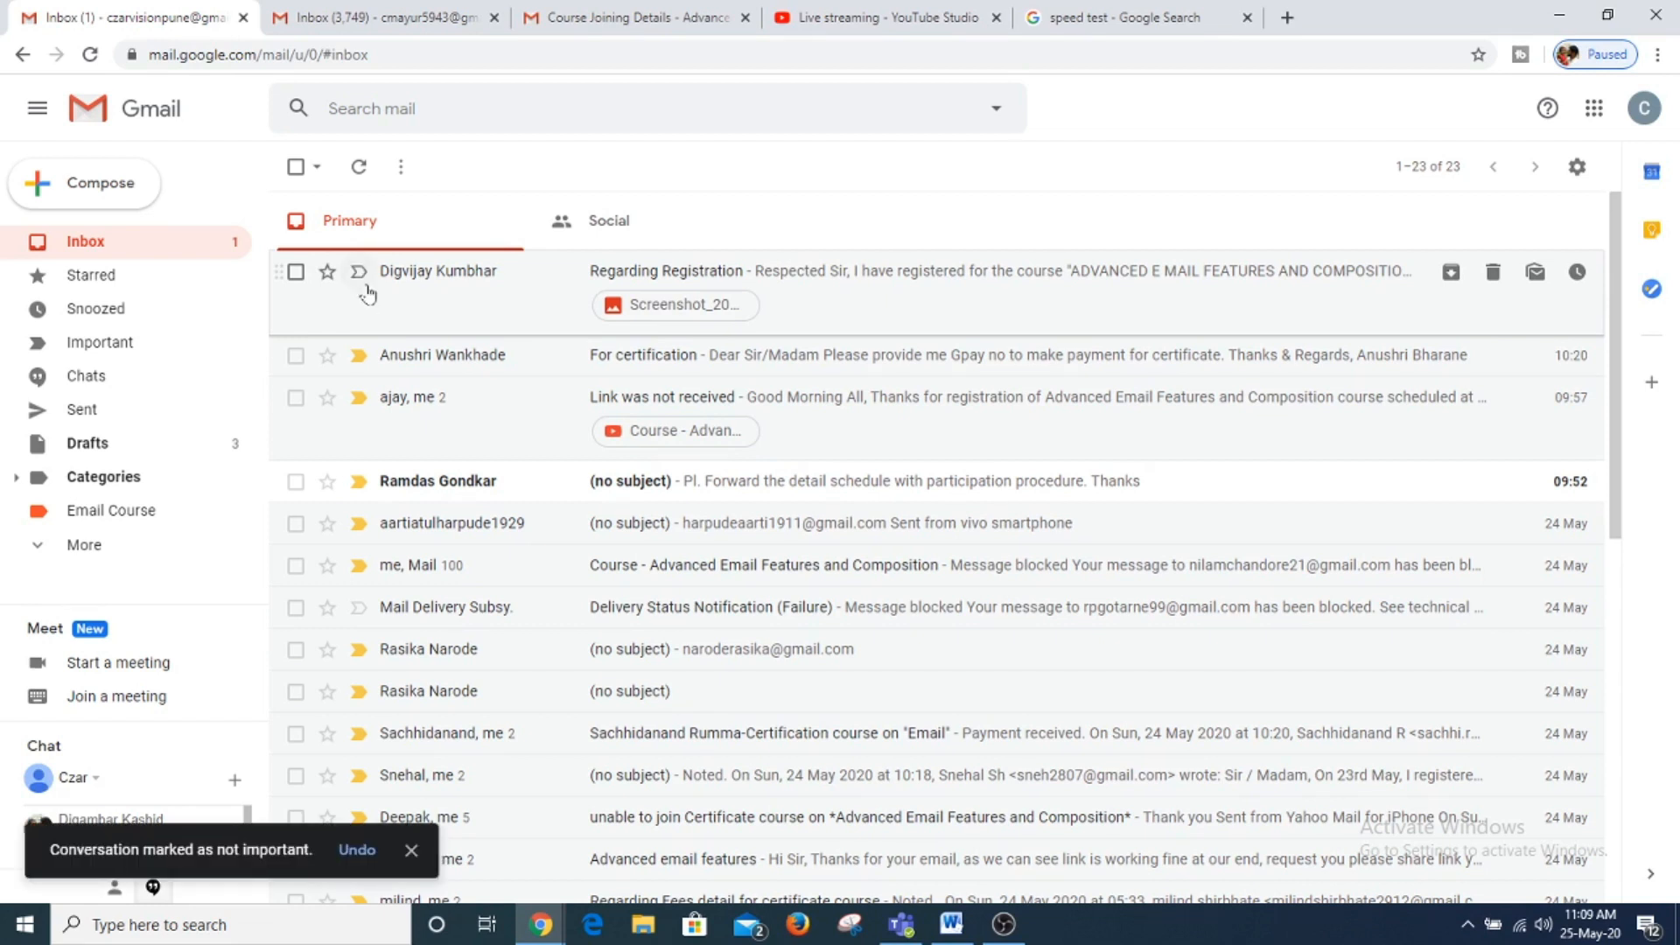
pyautogui.click(364, 283)
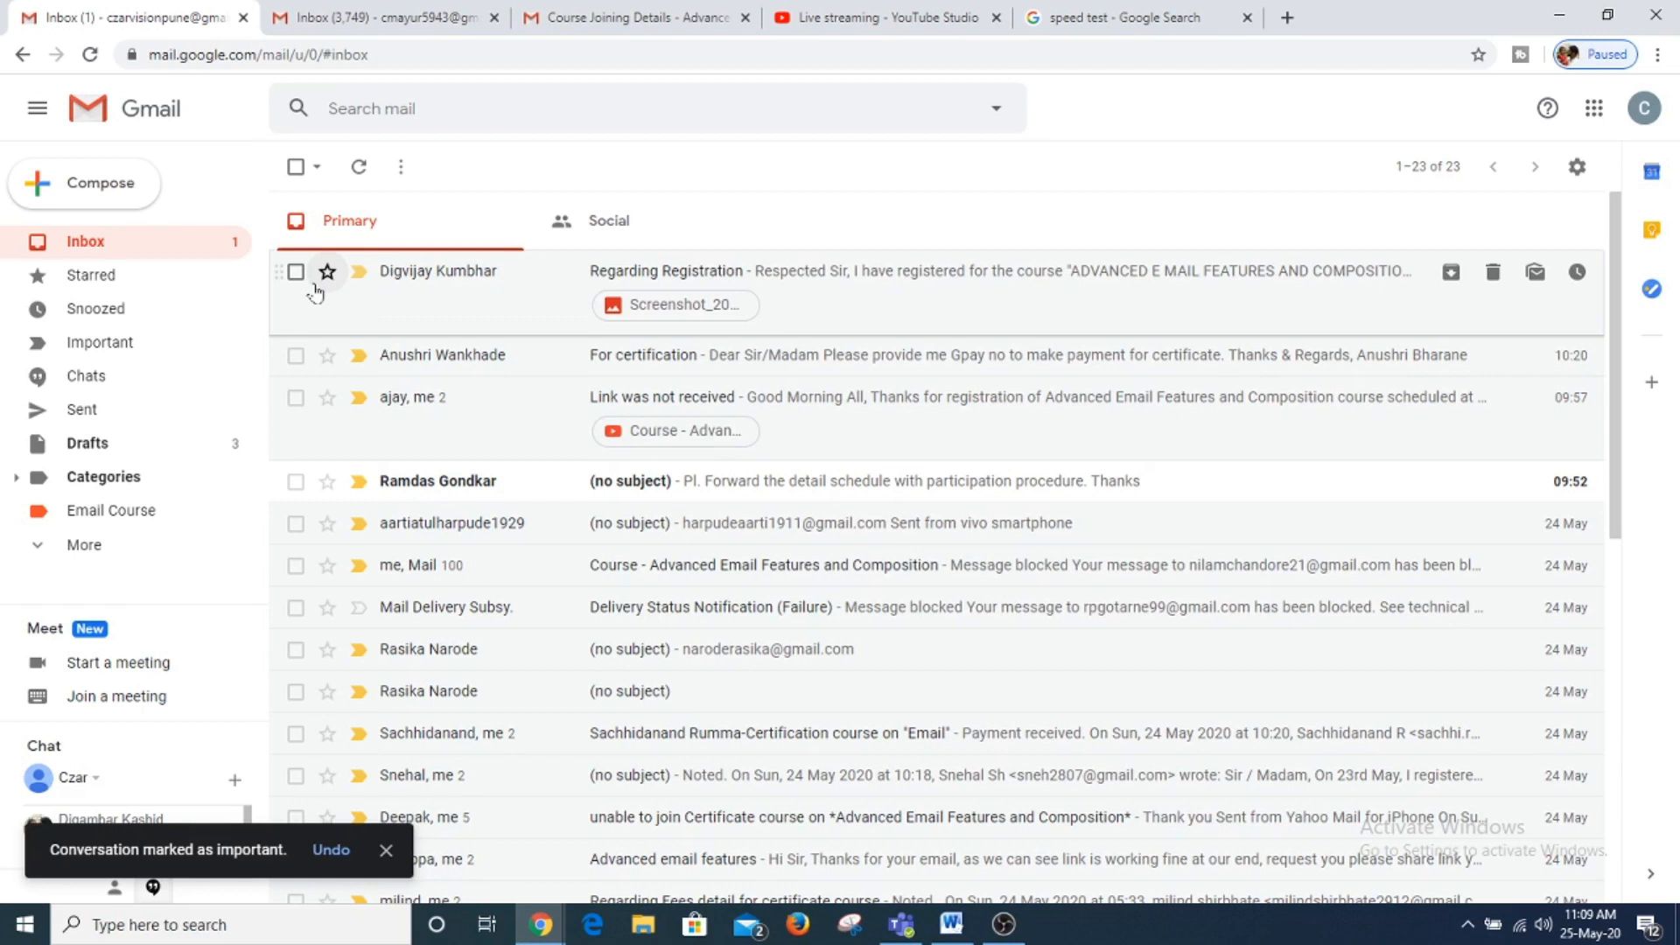
# Star the "Regarding Registration" email, check it in the Starred list and return to the inbox
pyautogui.click(327, 273)
pyautogui.click(84, 276)
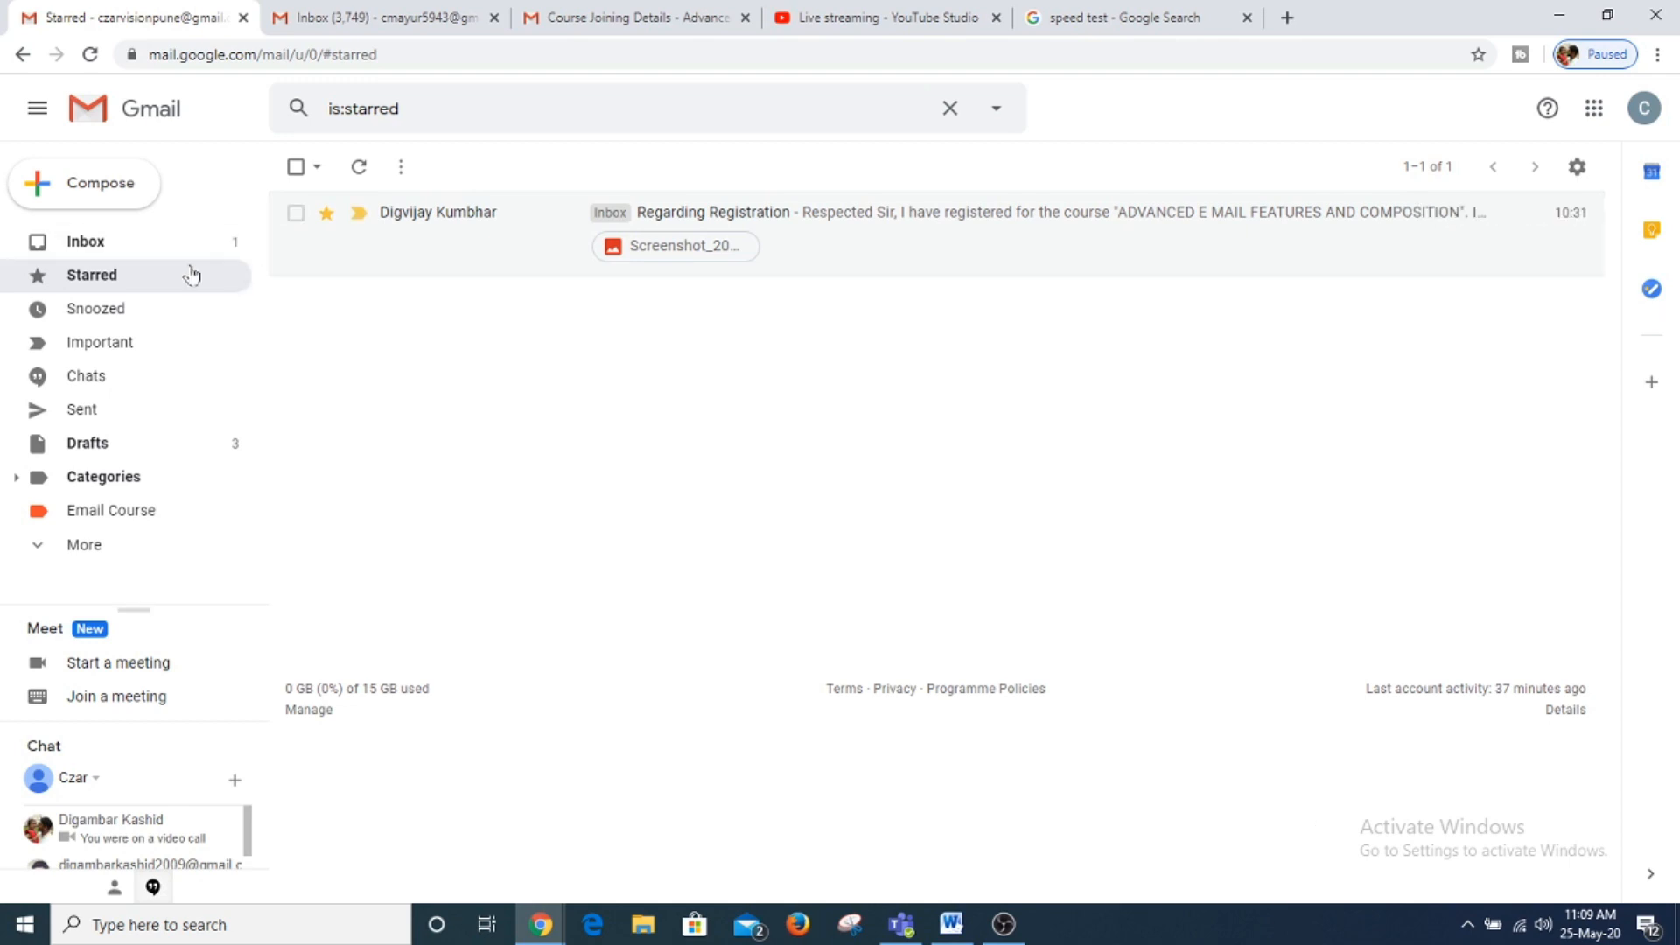
pyautogui.click(109, 241)
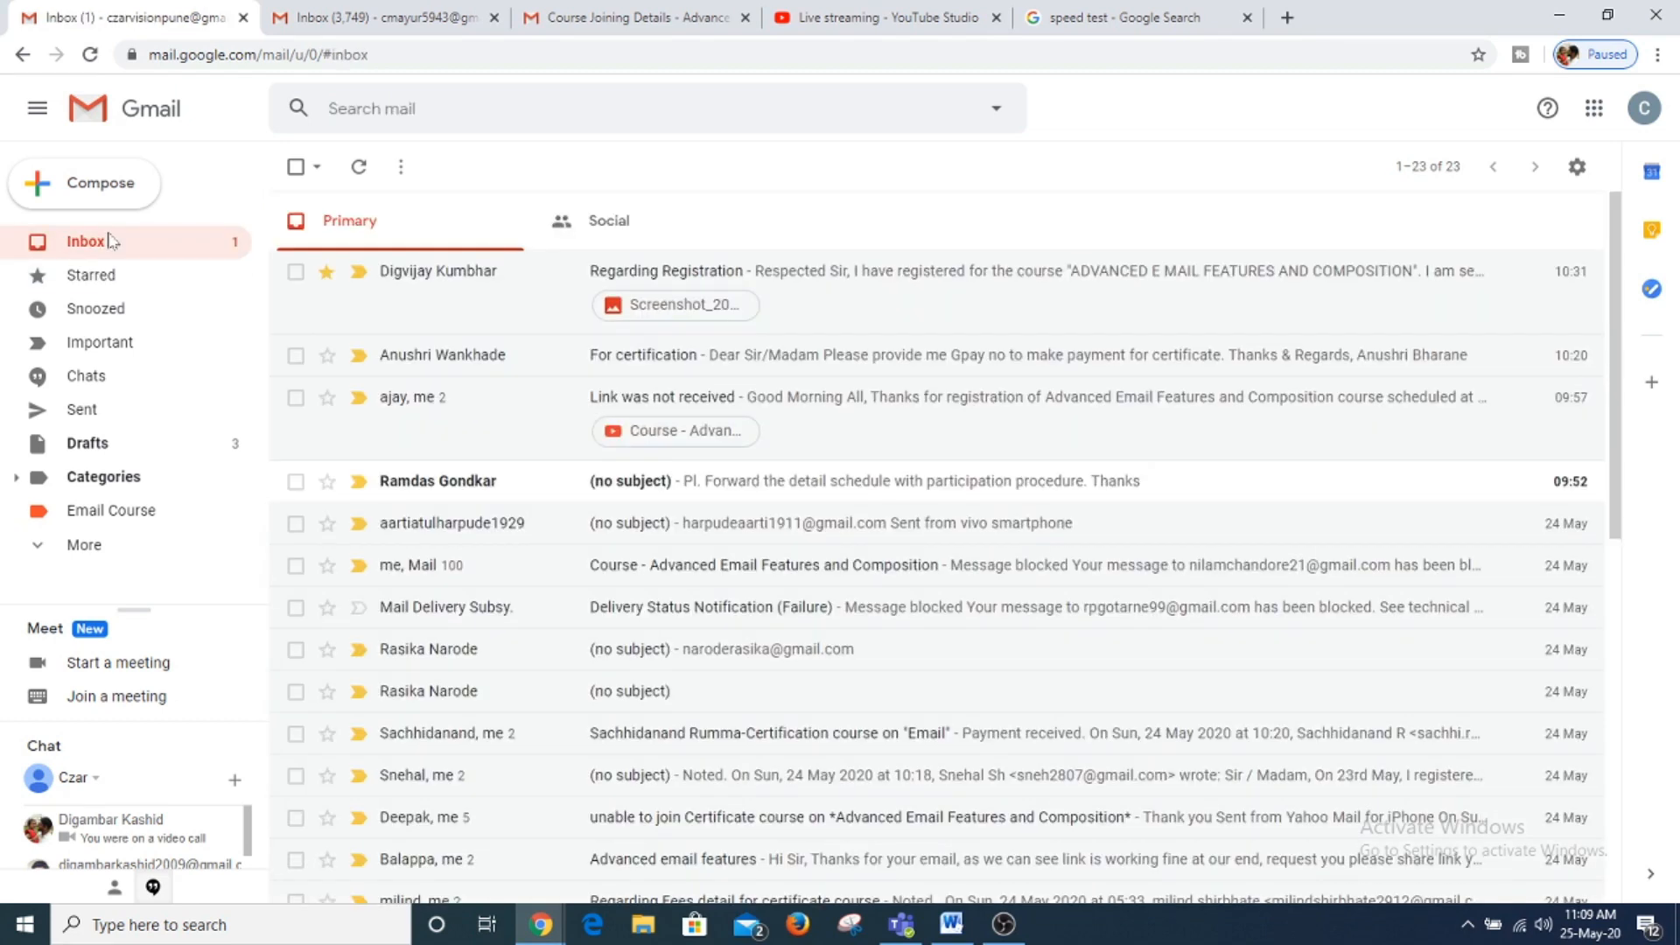
# Toggle the importance markers of the "Regarding Registration" email and the Google Community Team welcome email, restoring each one
pyautogui.click(359, 276)
pyautogui.scroll(-3, 453, 483)
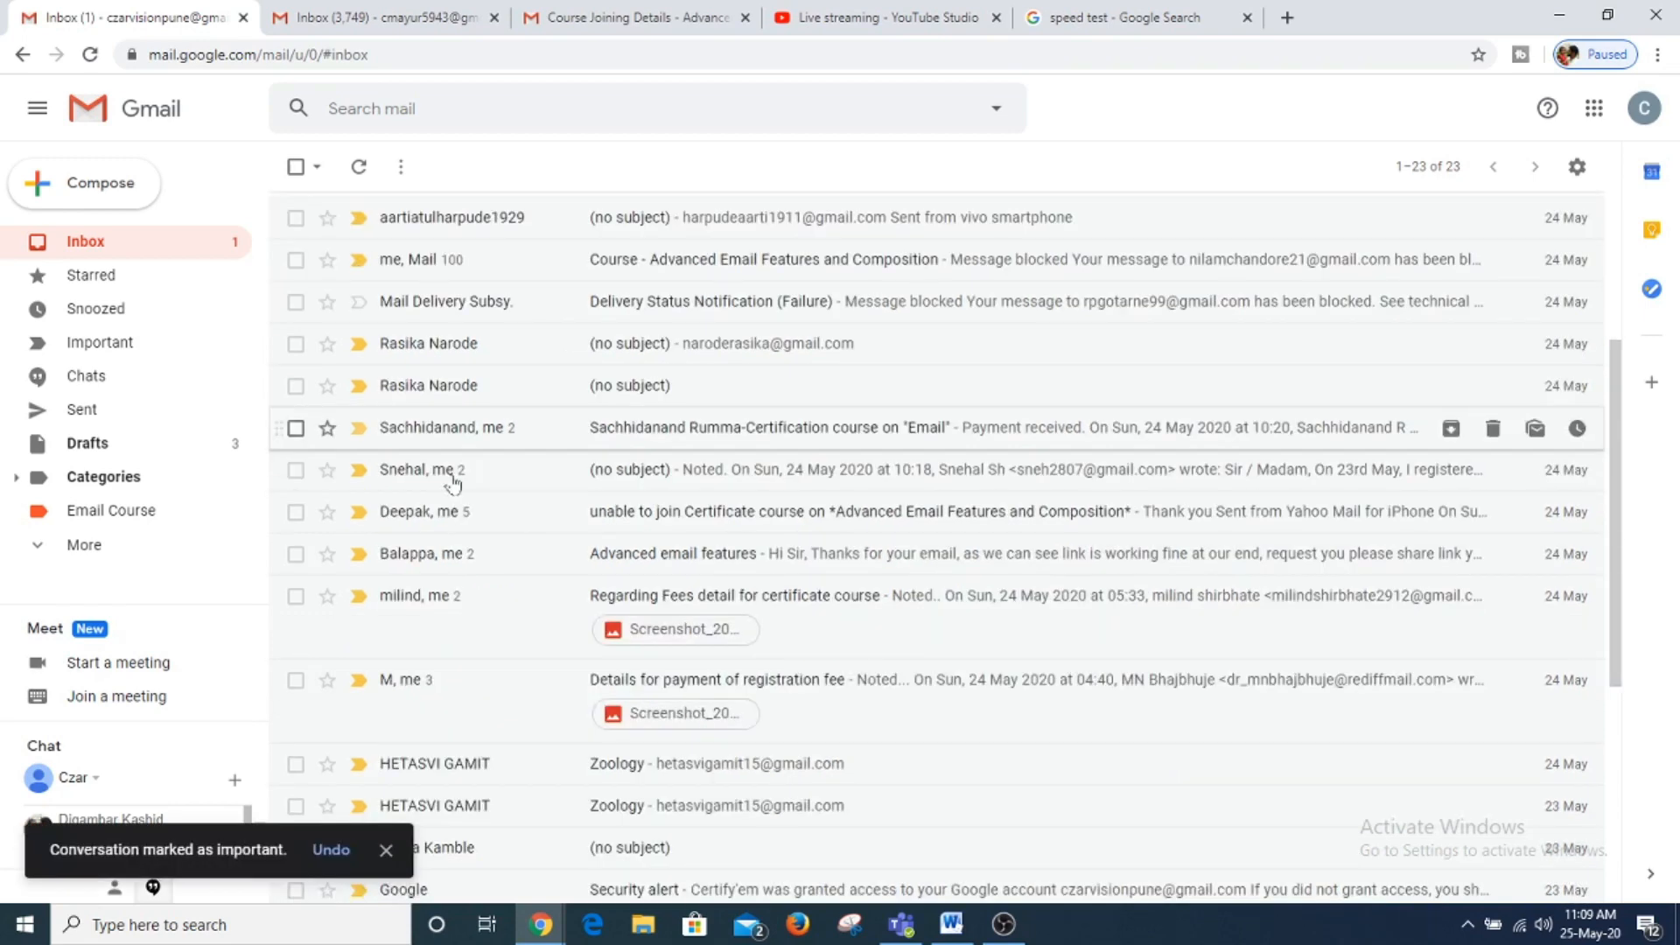
pyautogui.scroll(-3, 453, 484)
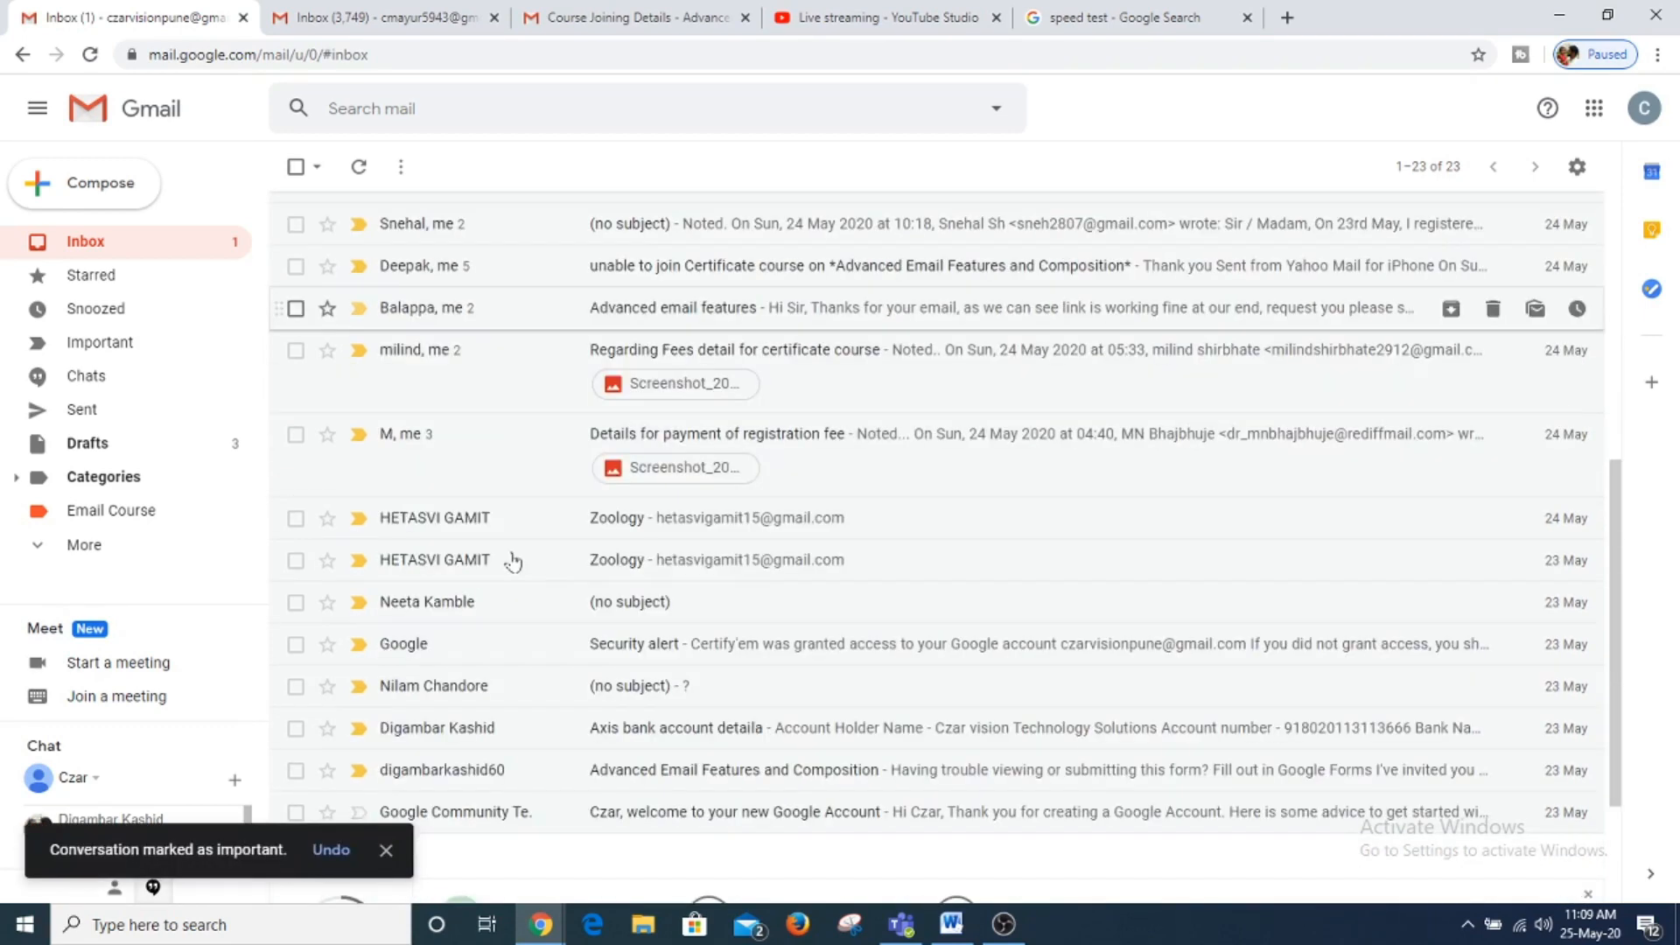
pyautogui.scroll(-3, 513, 561)
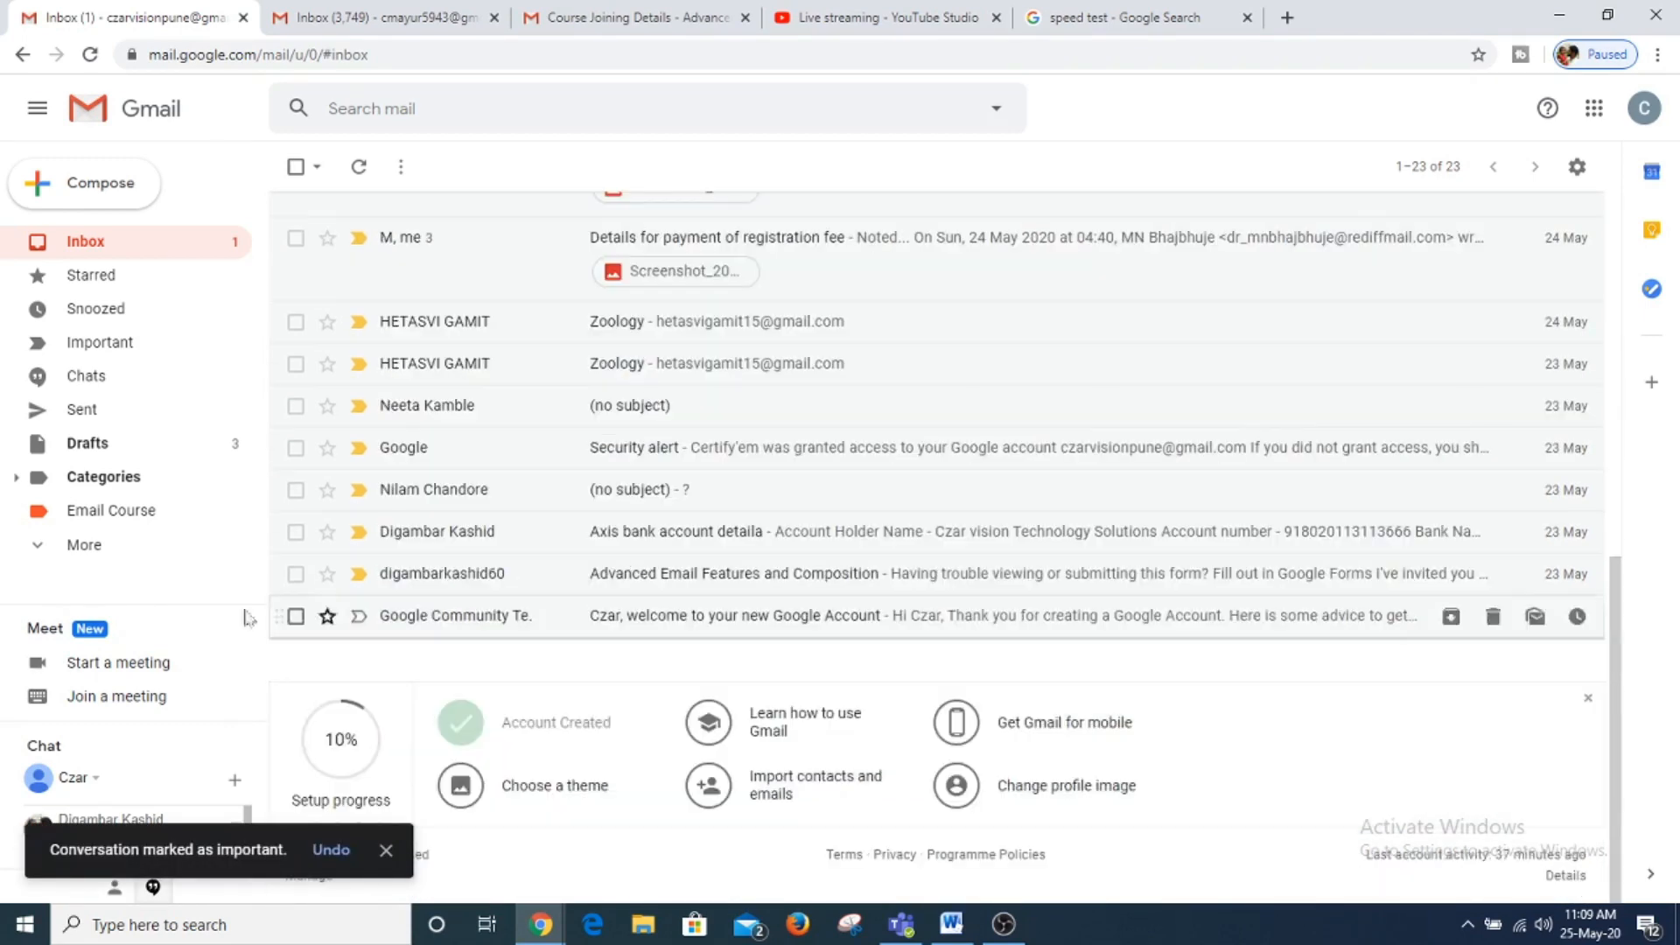
pyautogui.click(355, 619)
pyautogui.click(355, 617)
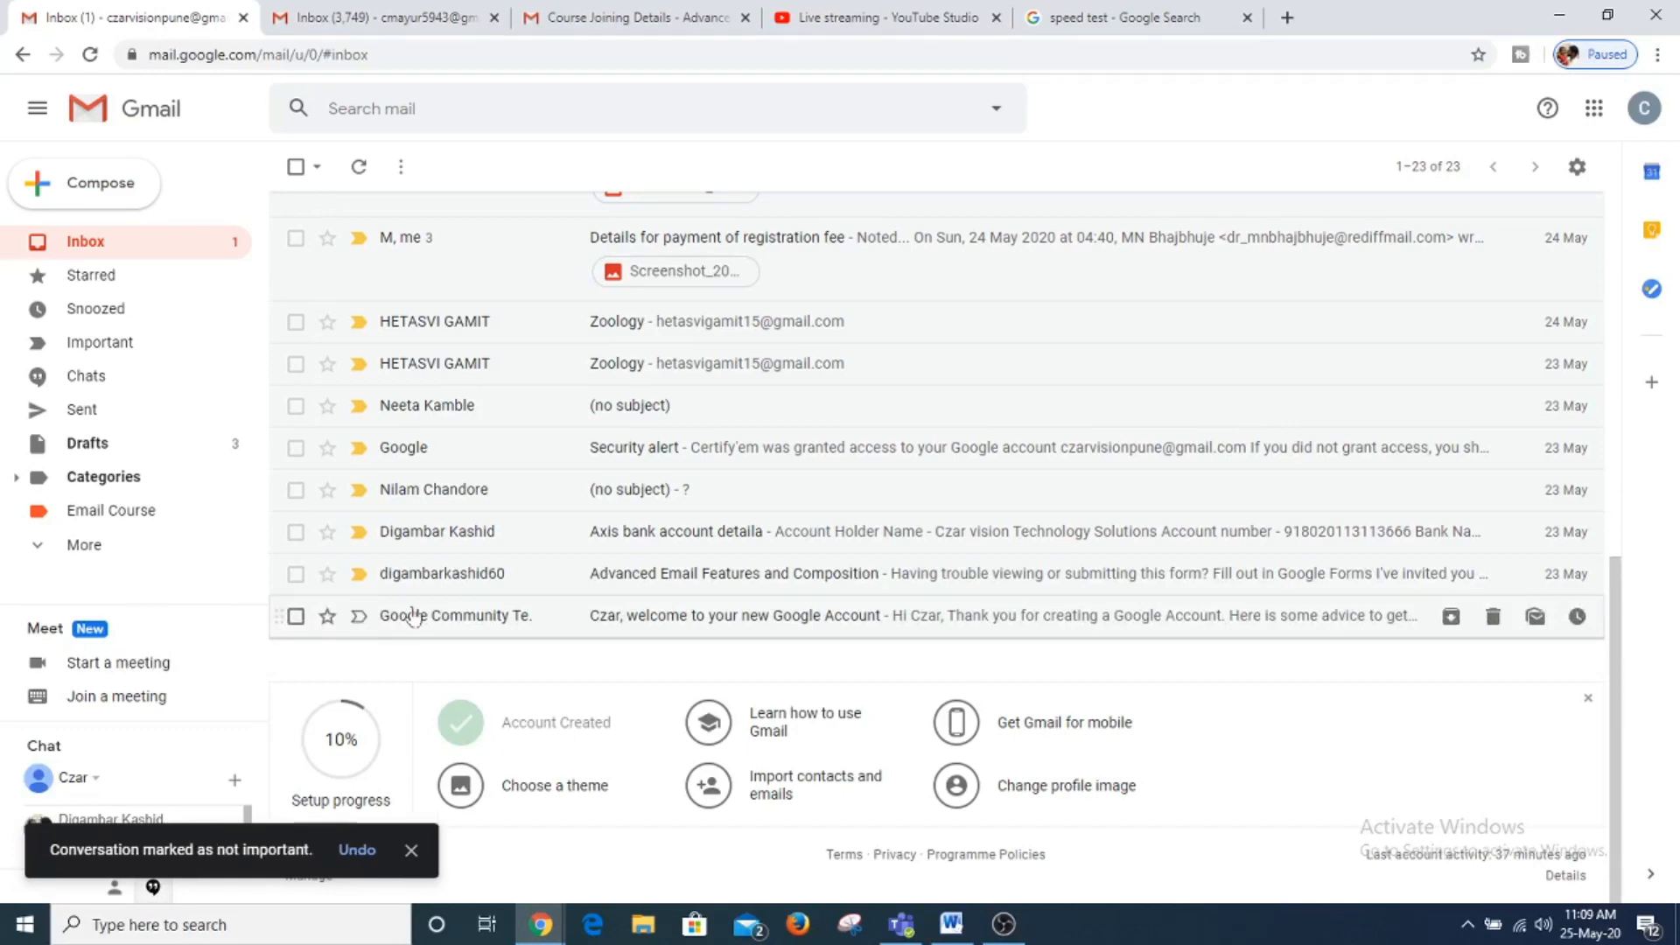
pyautogui.scroll(10, 735, 282)
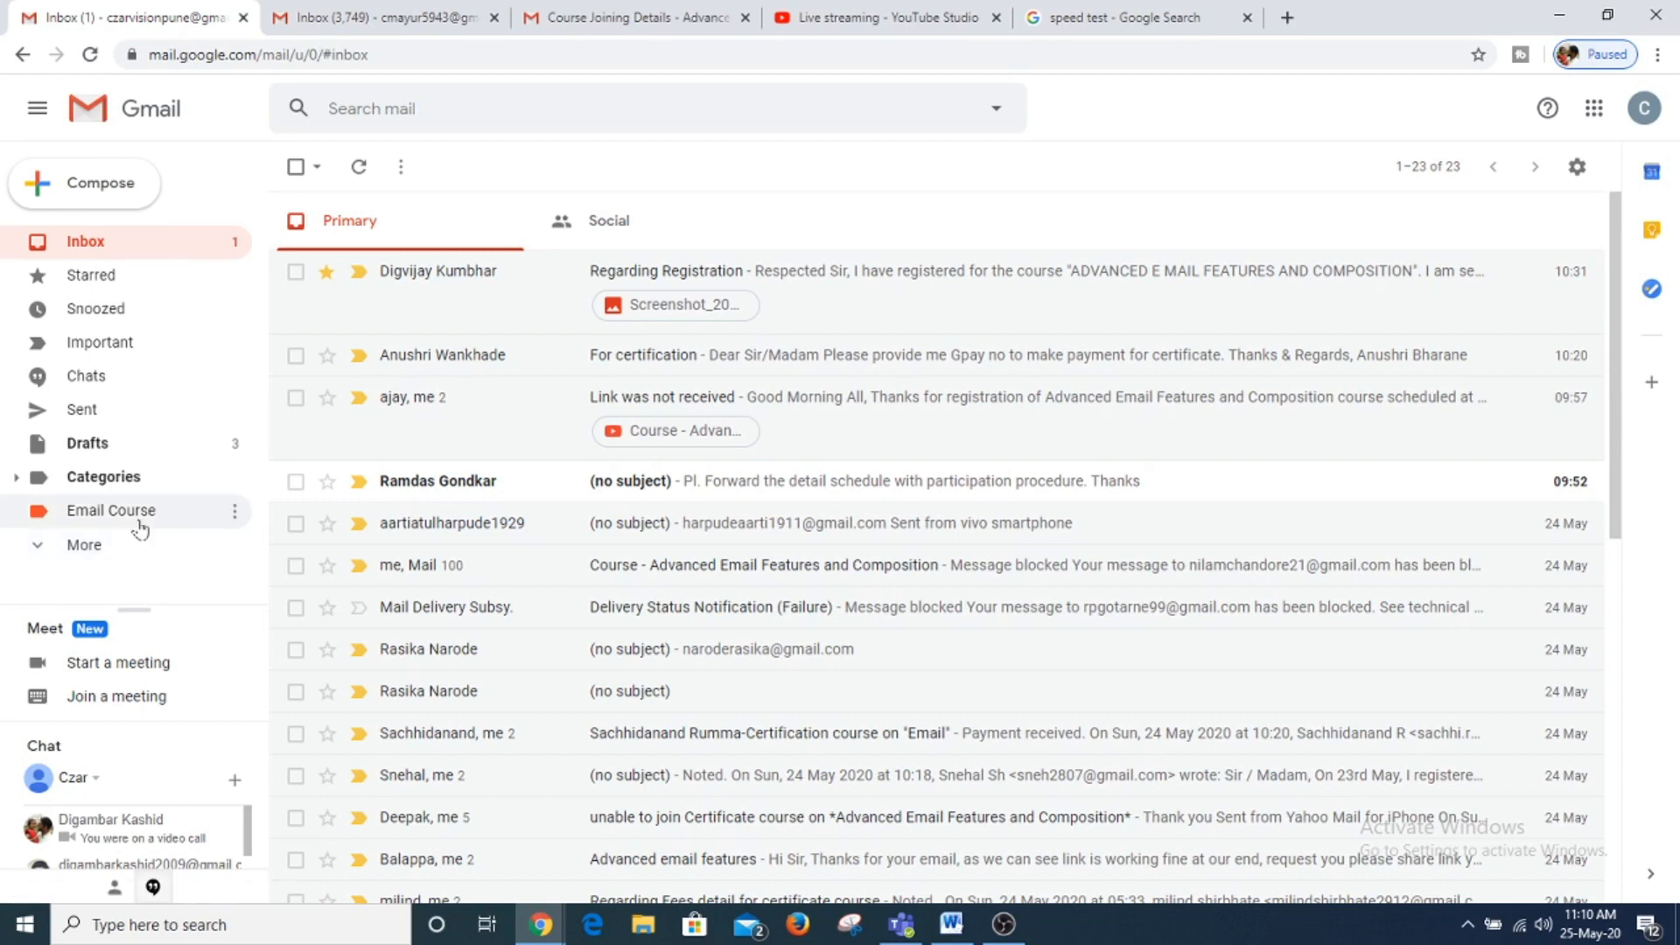
# Expand the full label list and delete the "Email Course" label
pyautogui.click(122, 542)
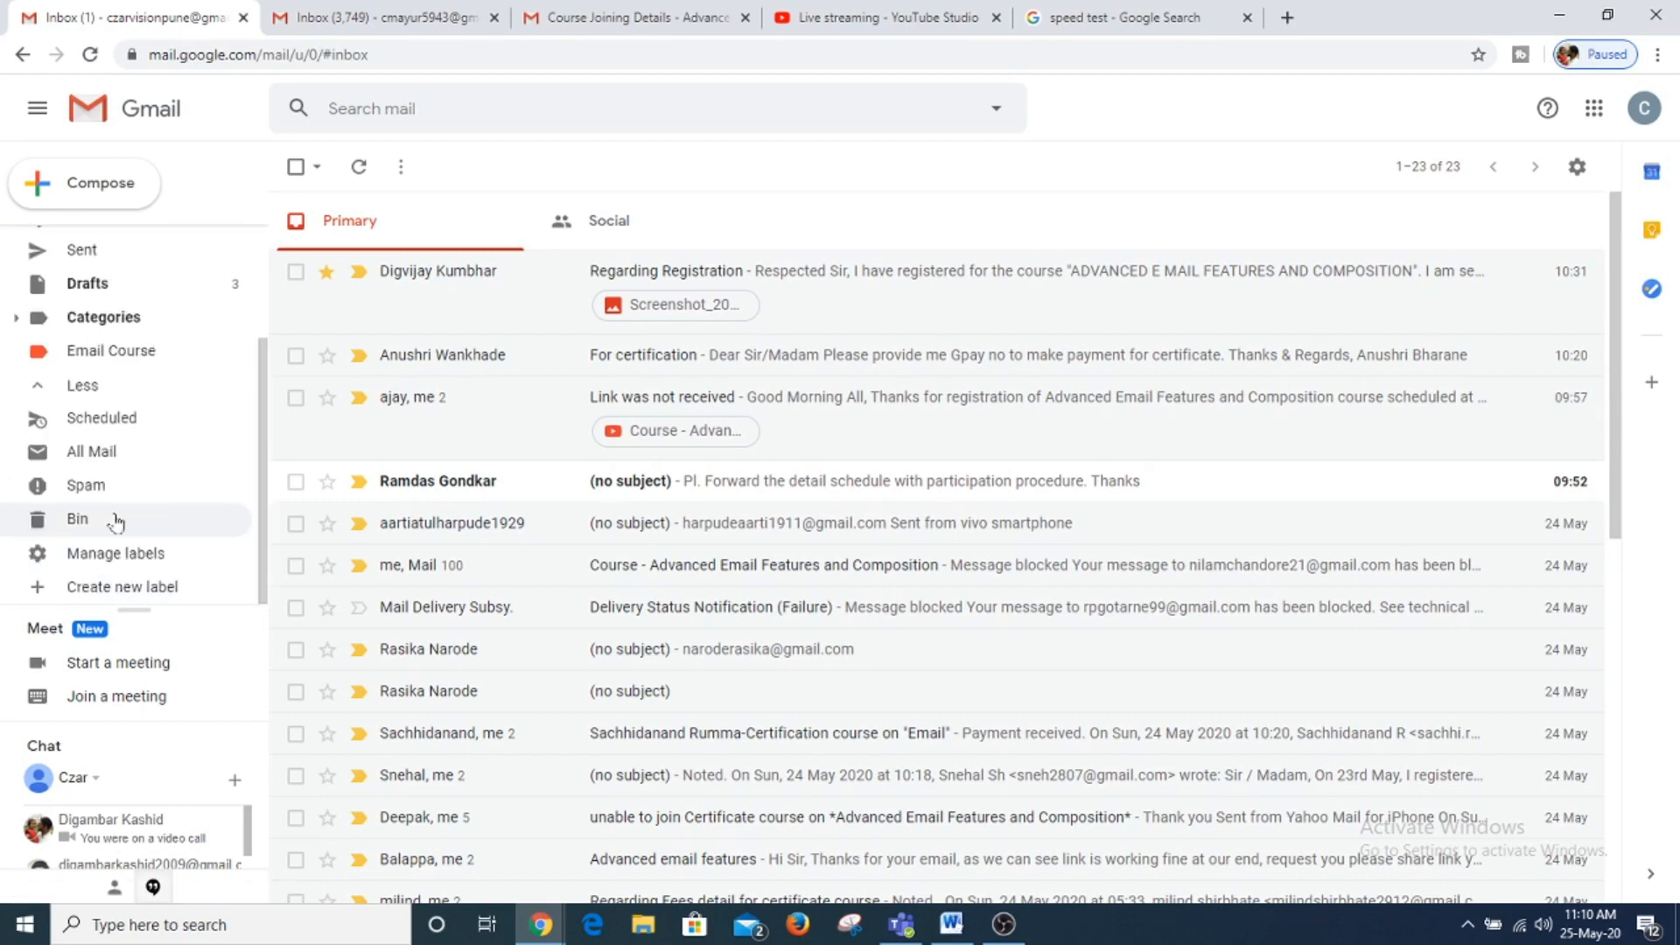
pyautogui.scroll(1, 131, 560)
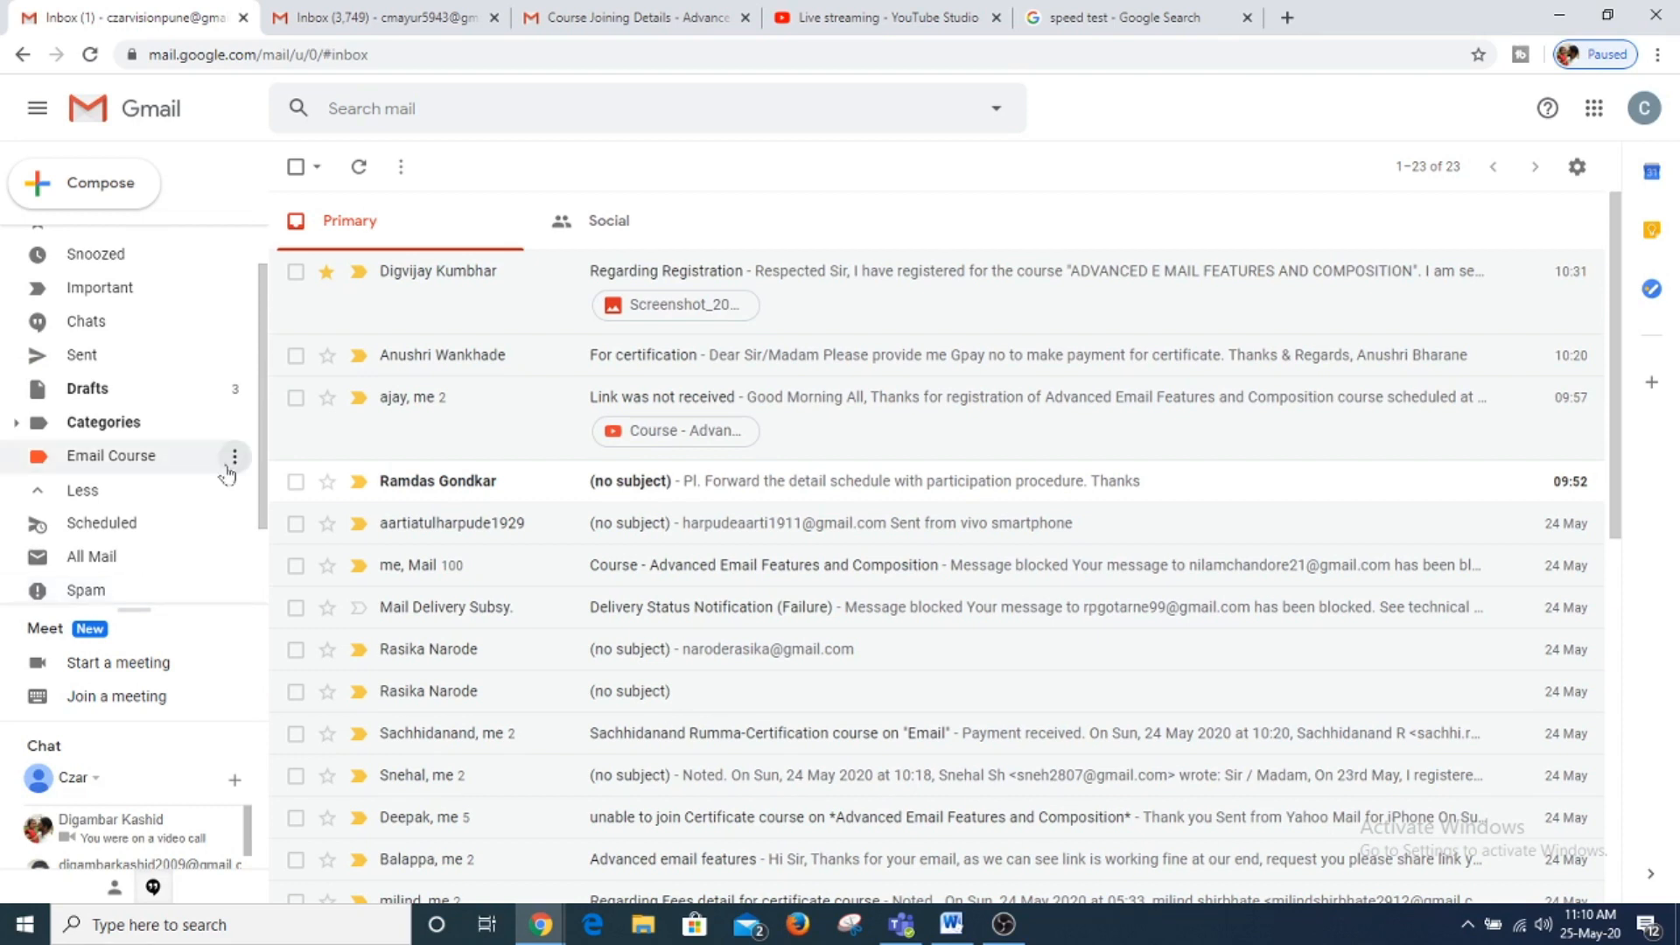
pyautogui.click(234, 458)
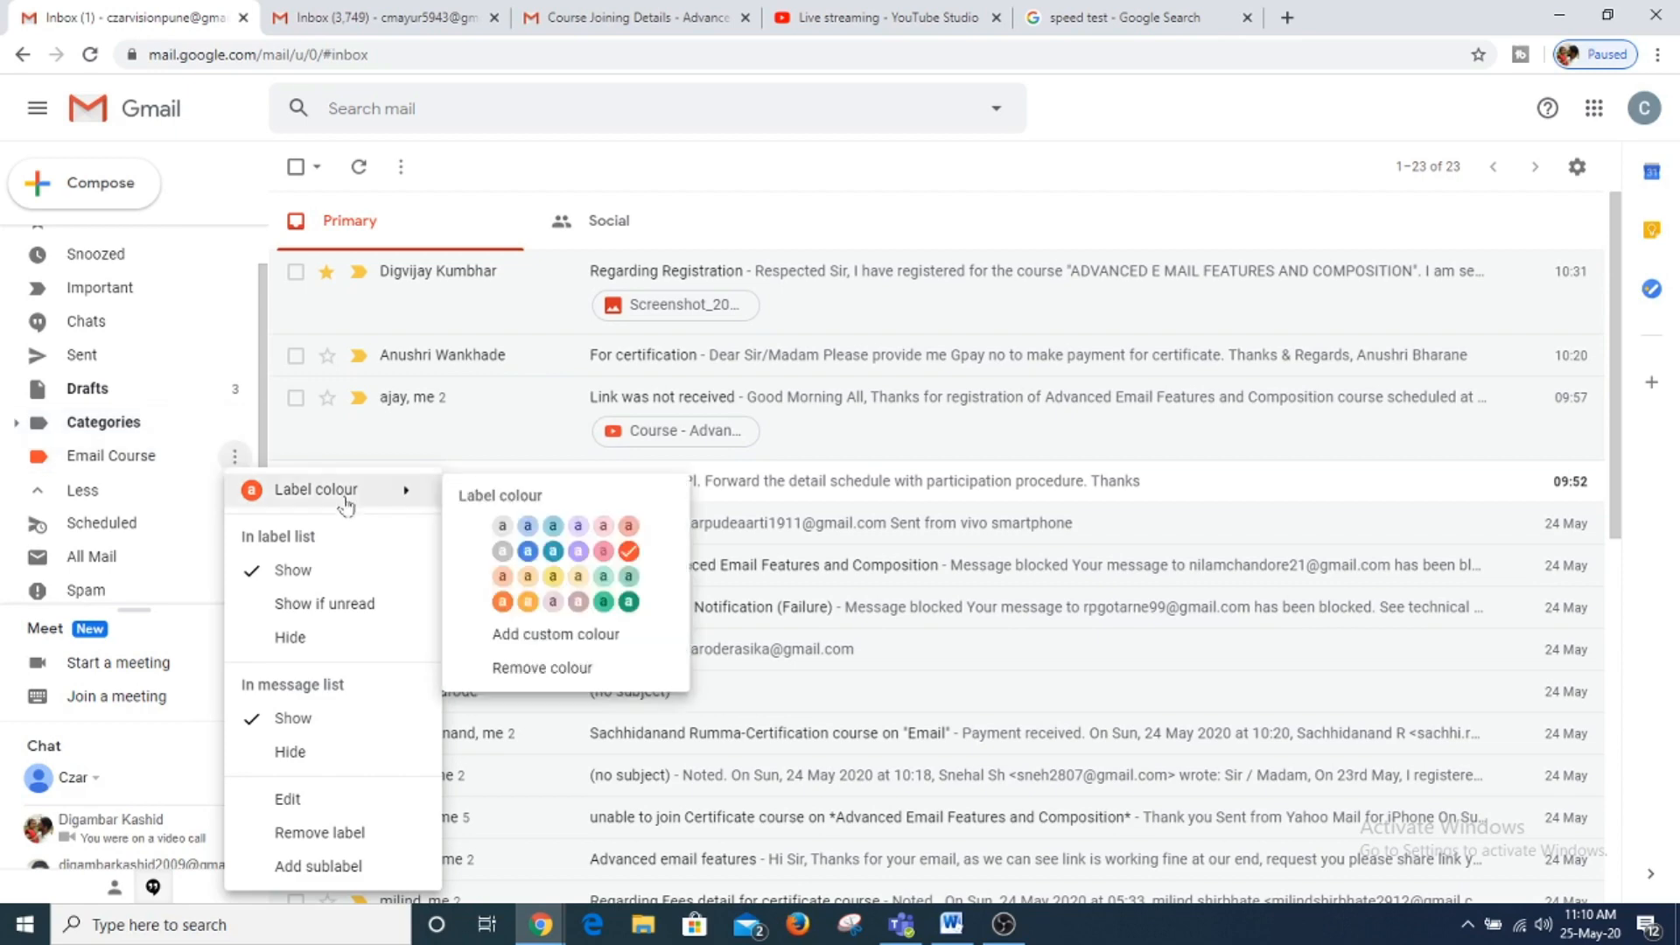
pyautogui.click(317, 832)
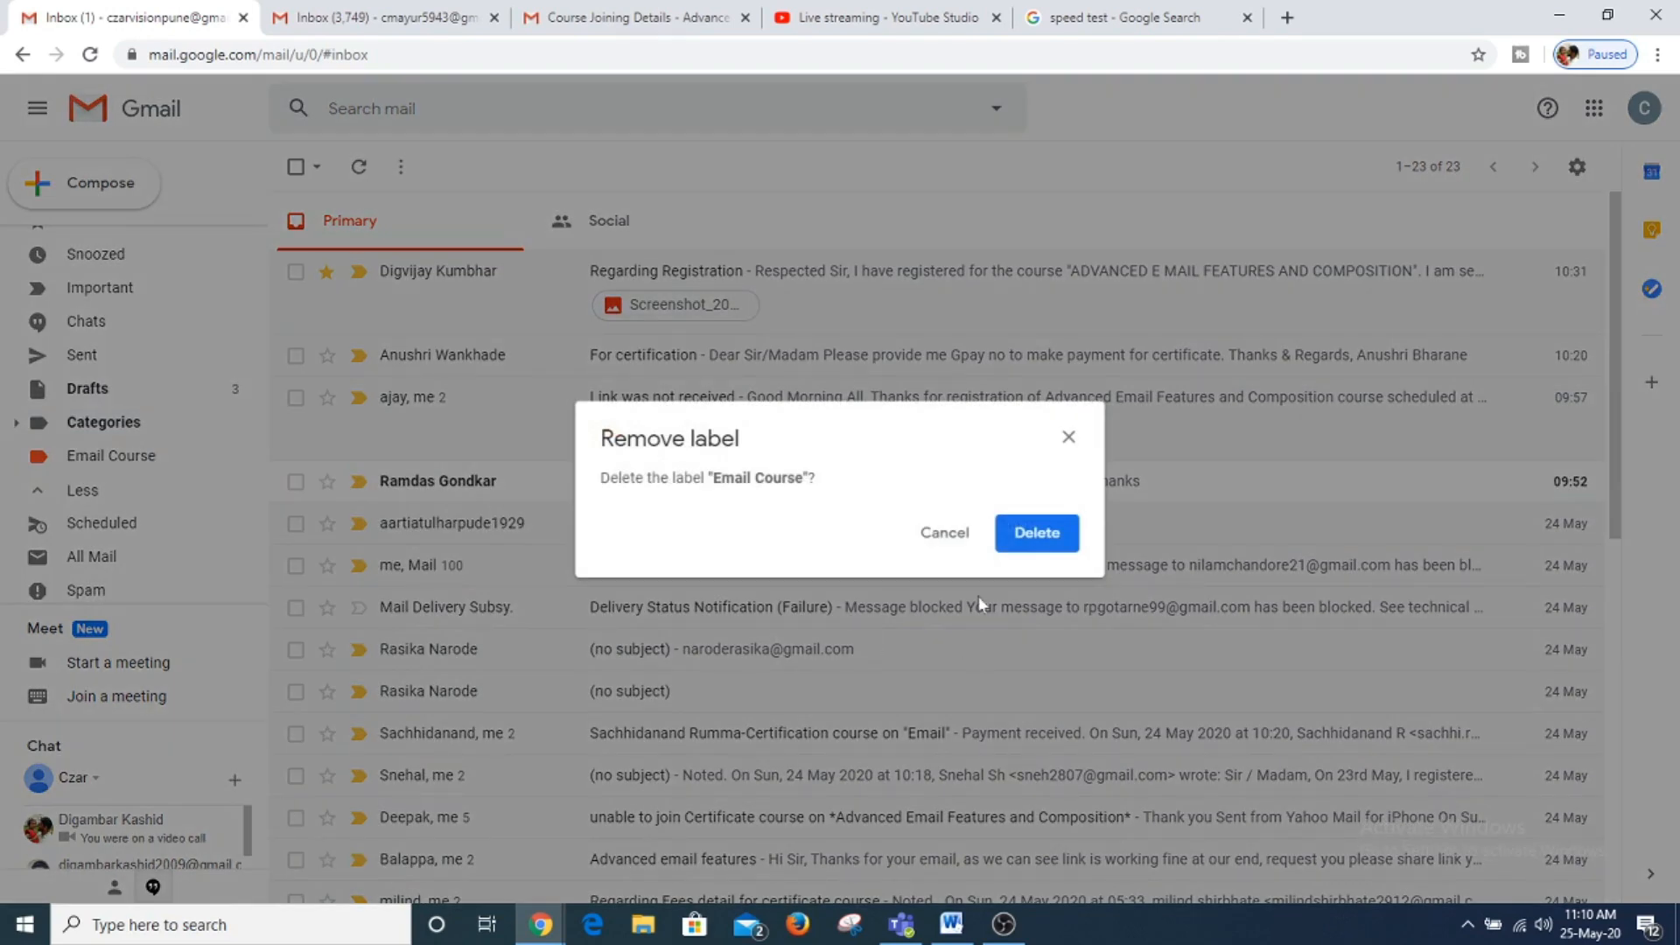
pyautogui.click(1036, 533)
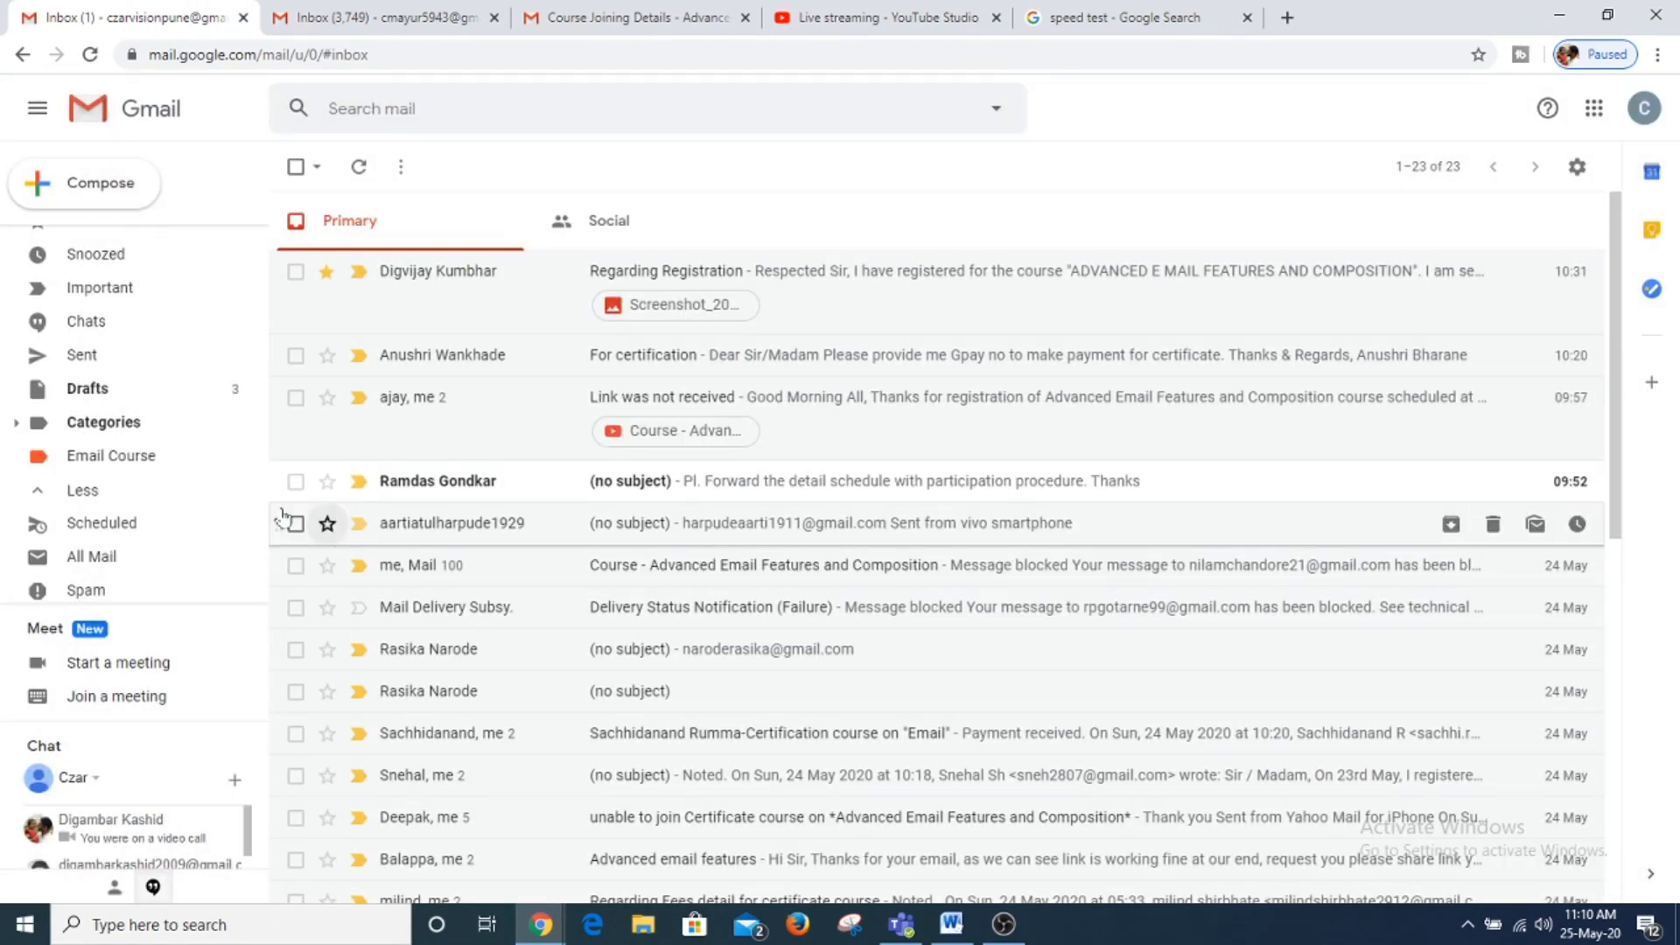
# Create a new label named "Admin Email" without nesting it under another label
pyautogui.scroll(-2, 155, 579)
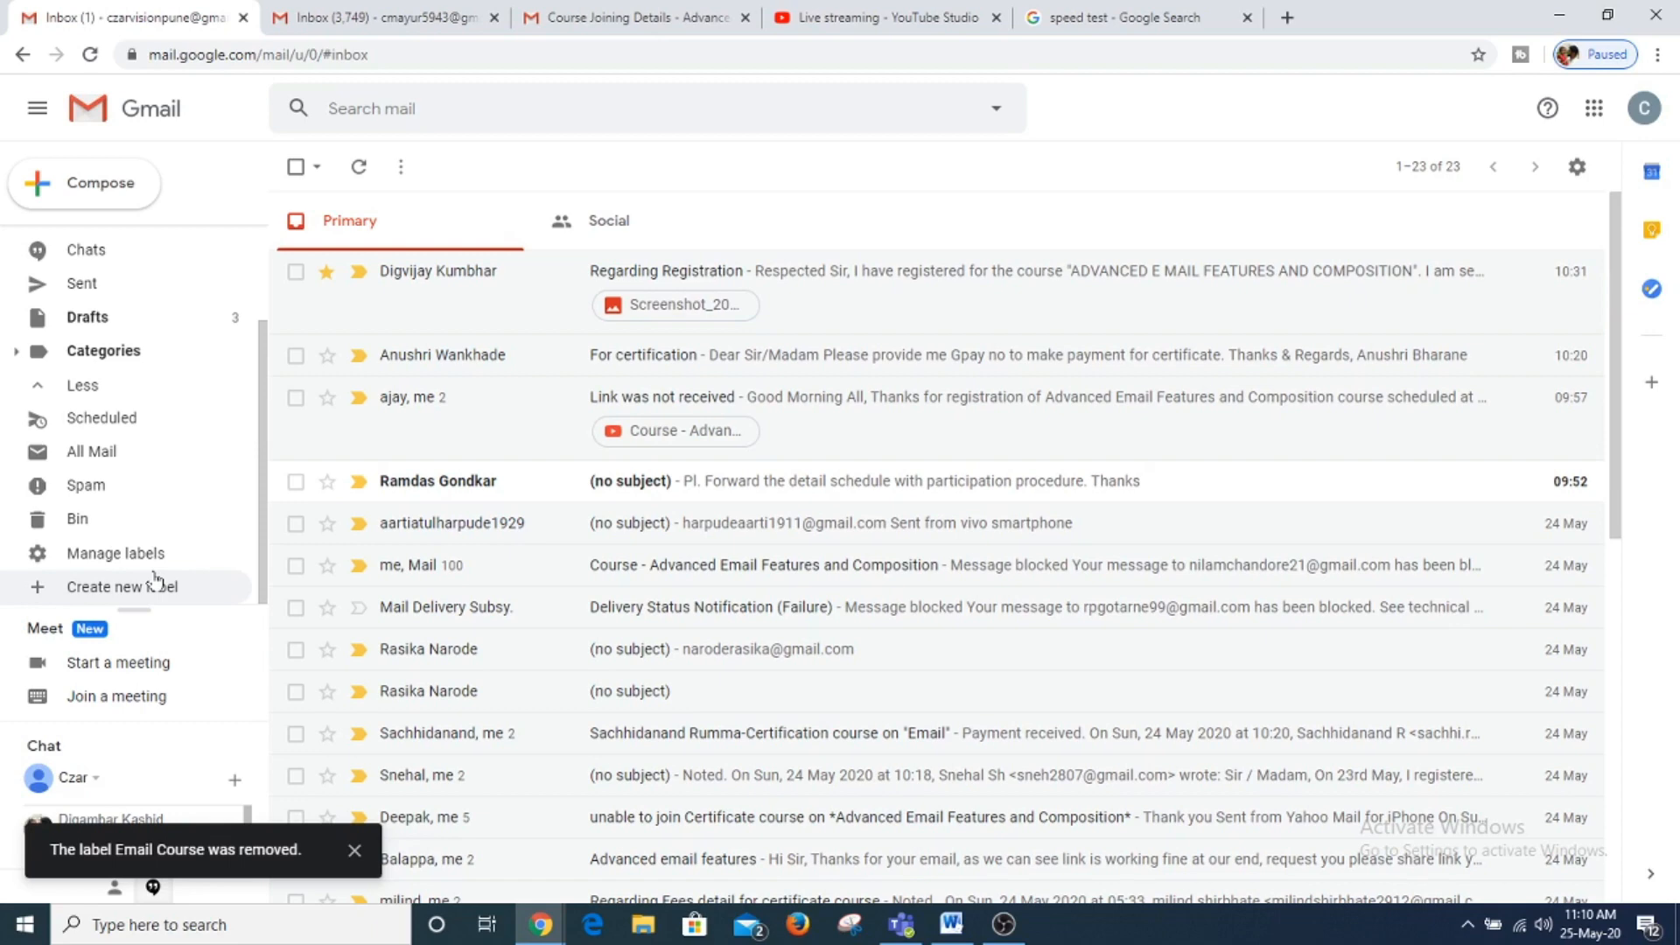
pyautogui.click(156, 580)
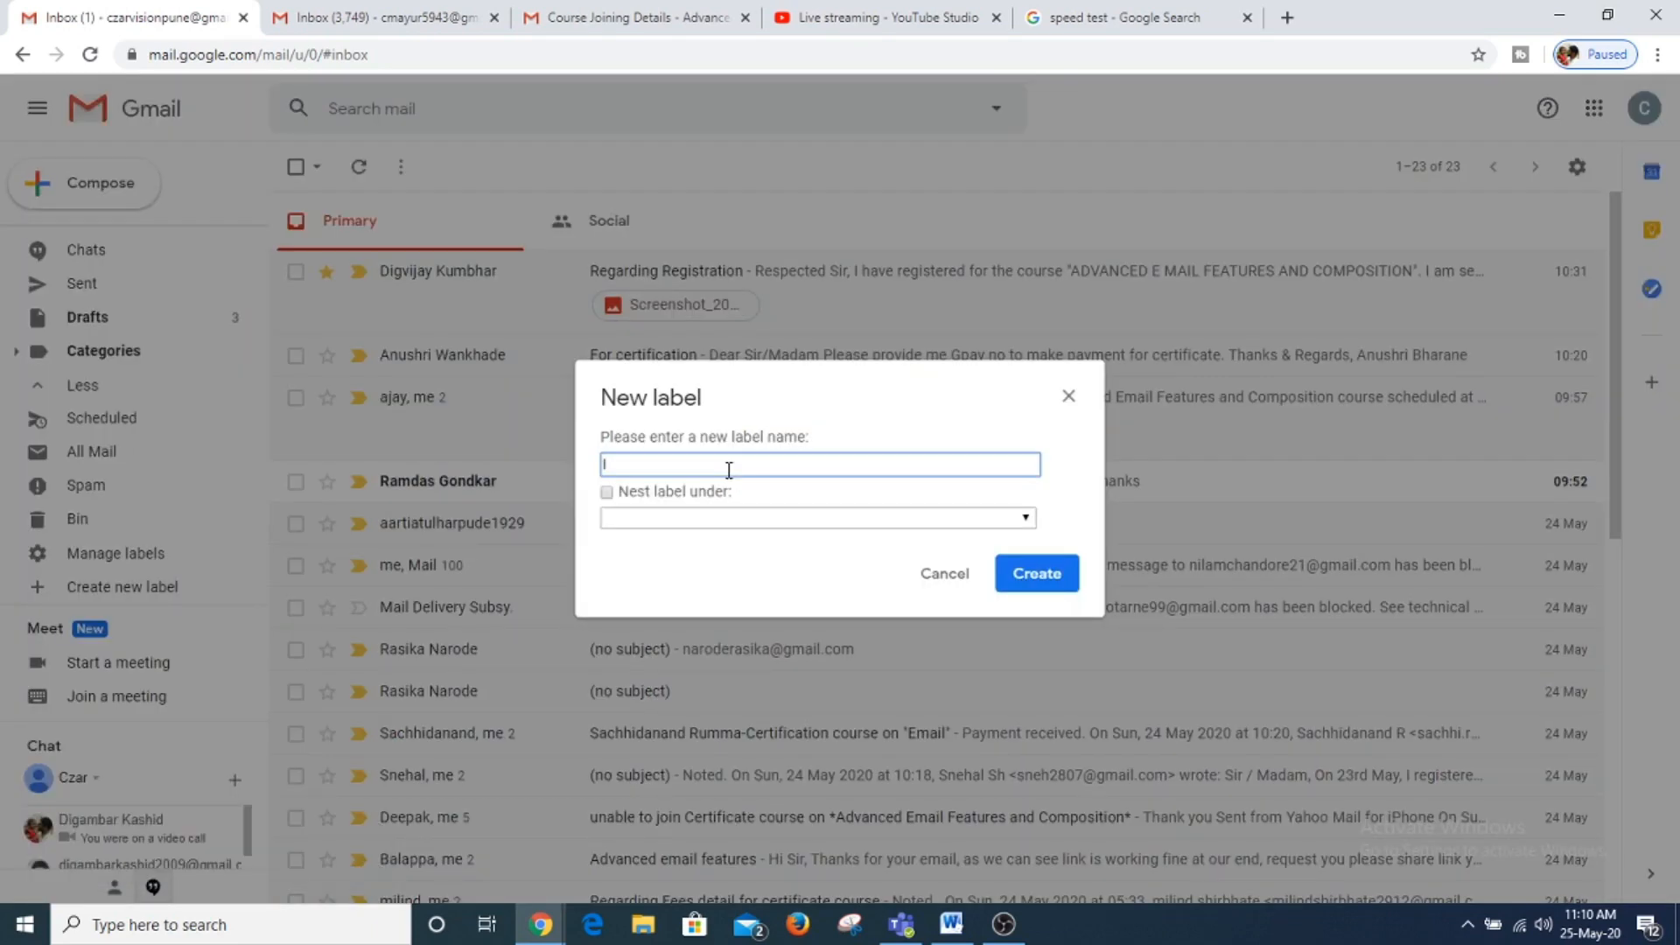
pyautogui.write('Admin Email')
pyautogui.click(672, 509)
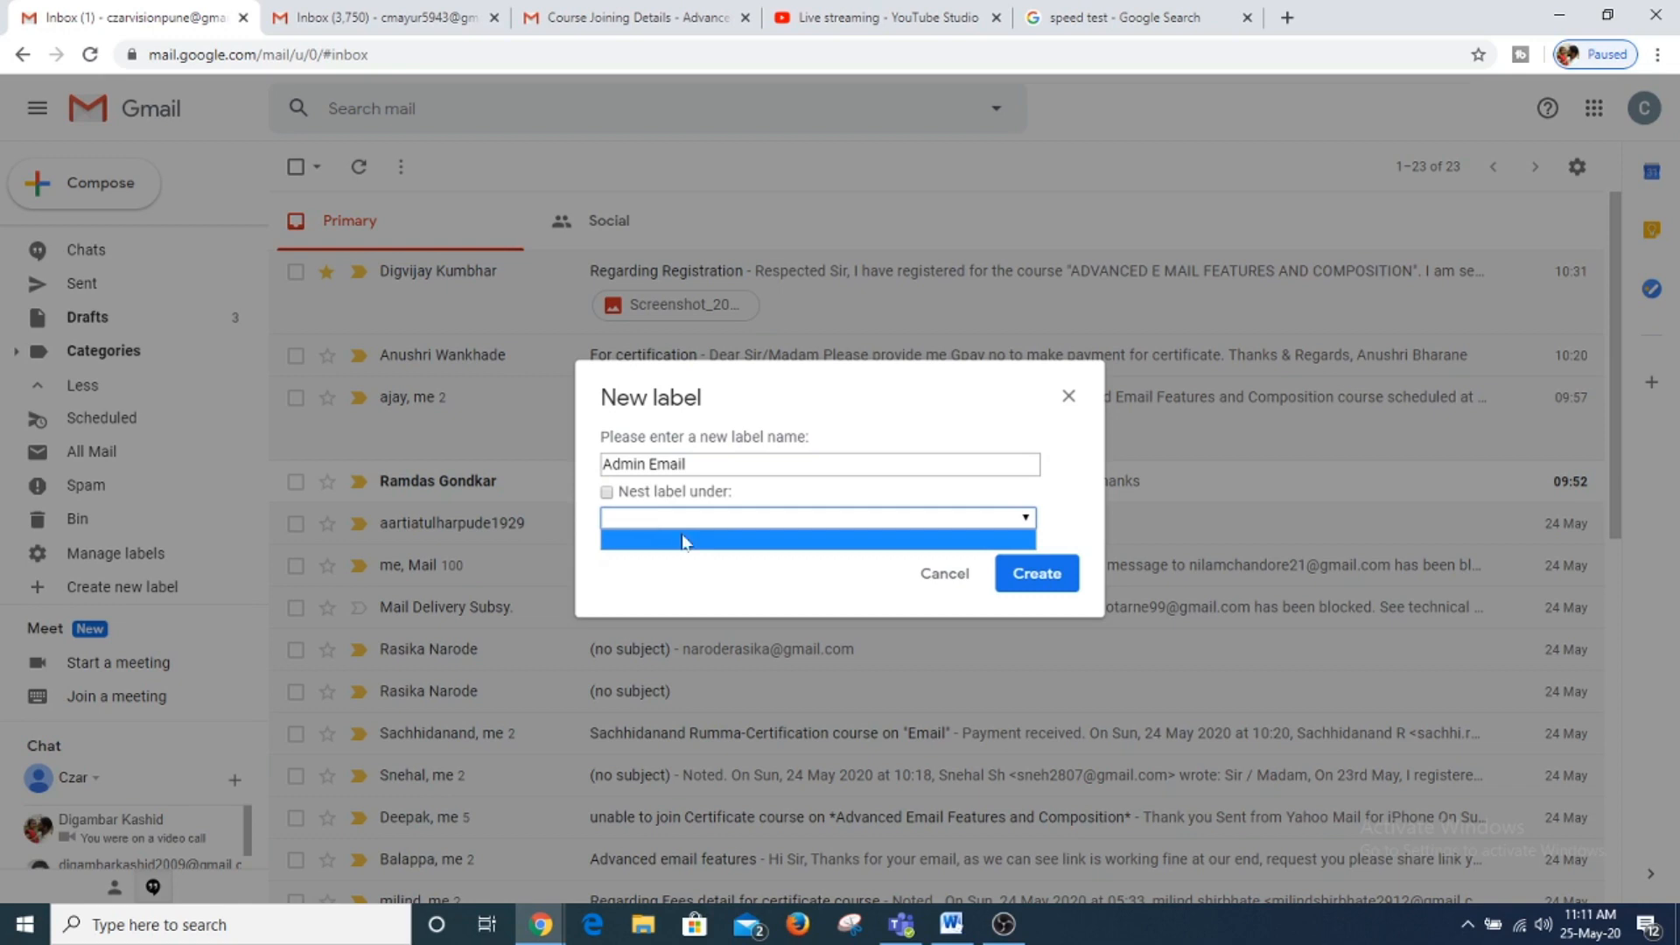
pyautogui.click(681, 540)
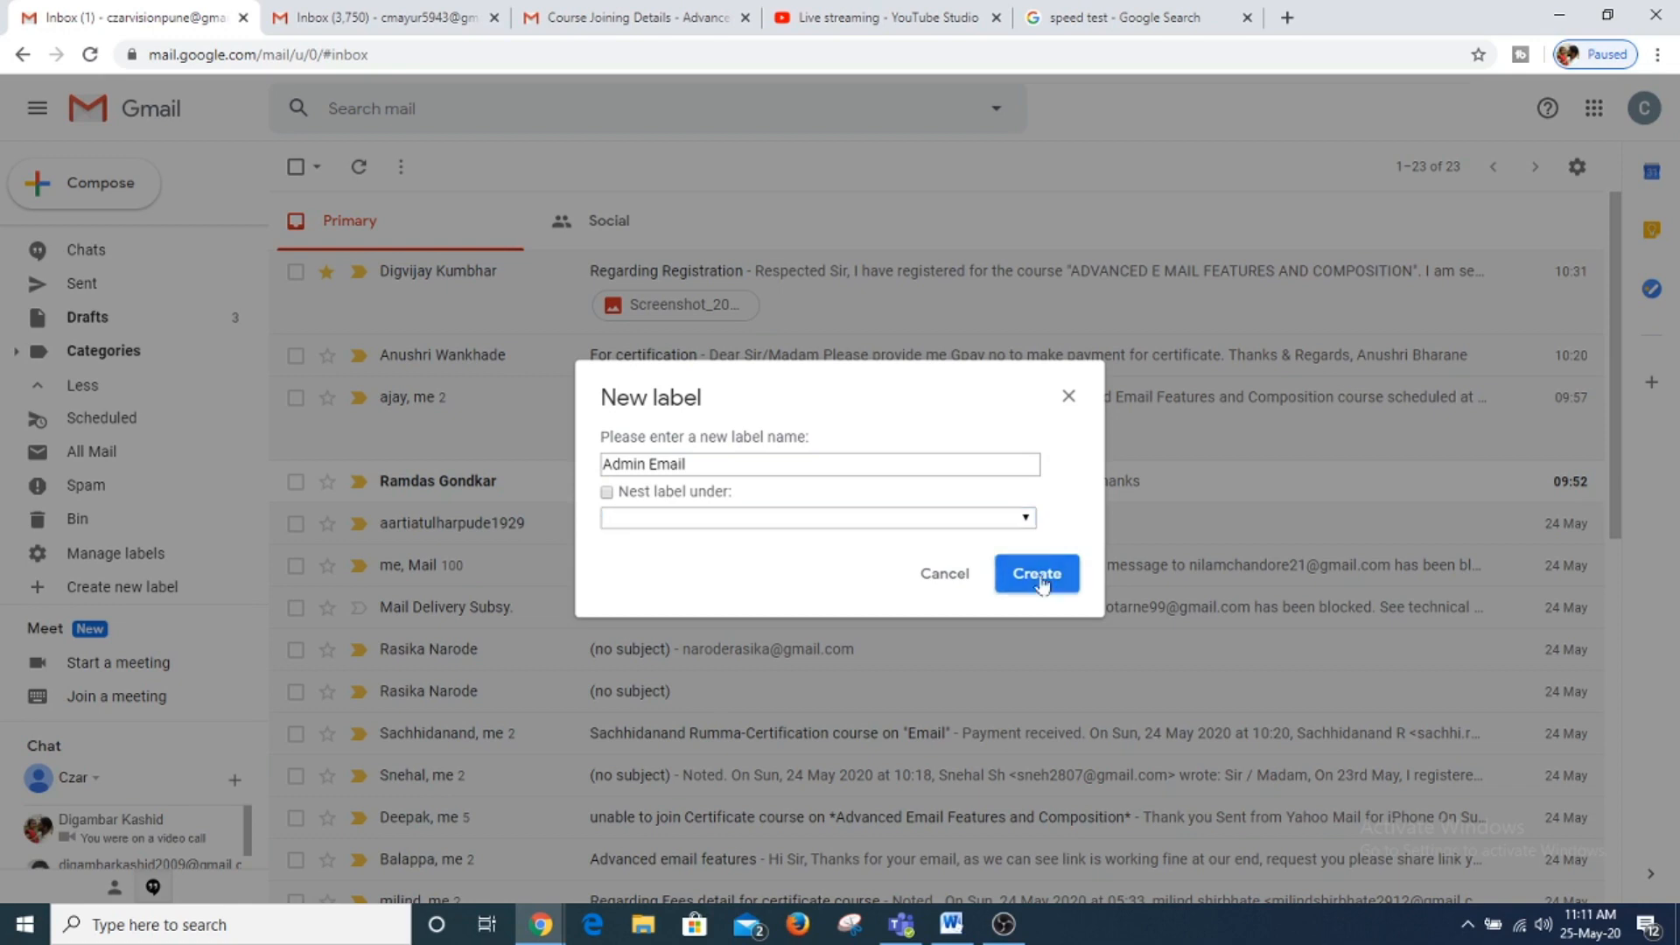
pyautogui.click(1037, 575)
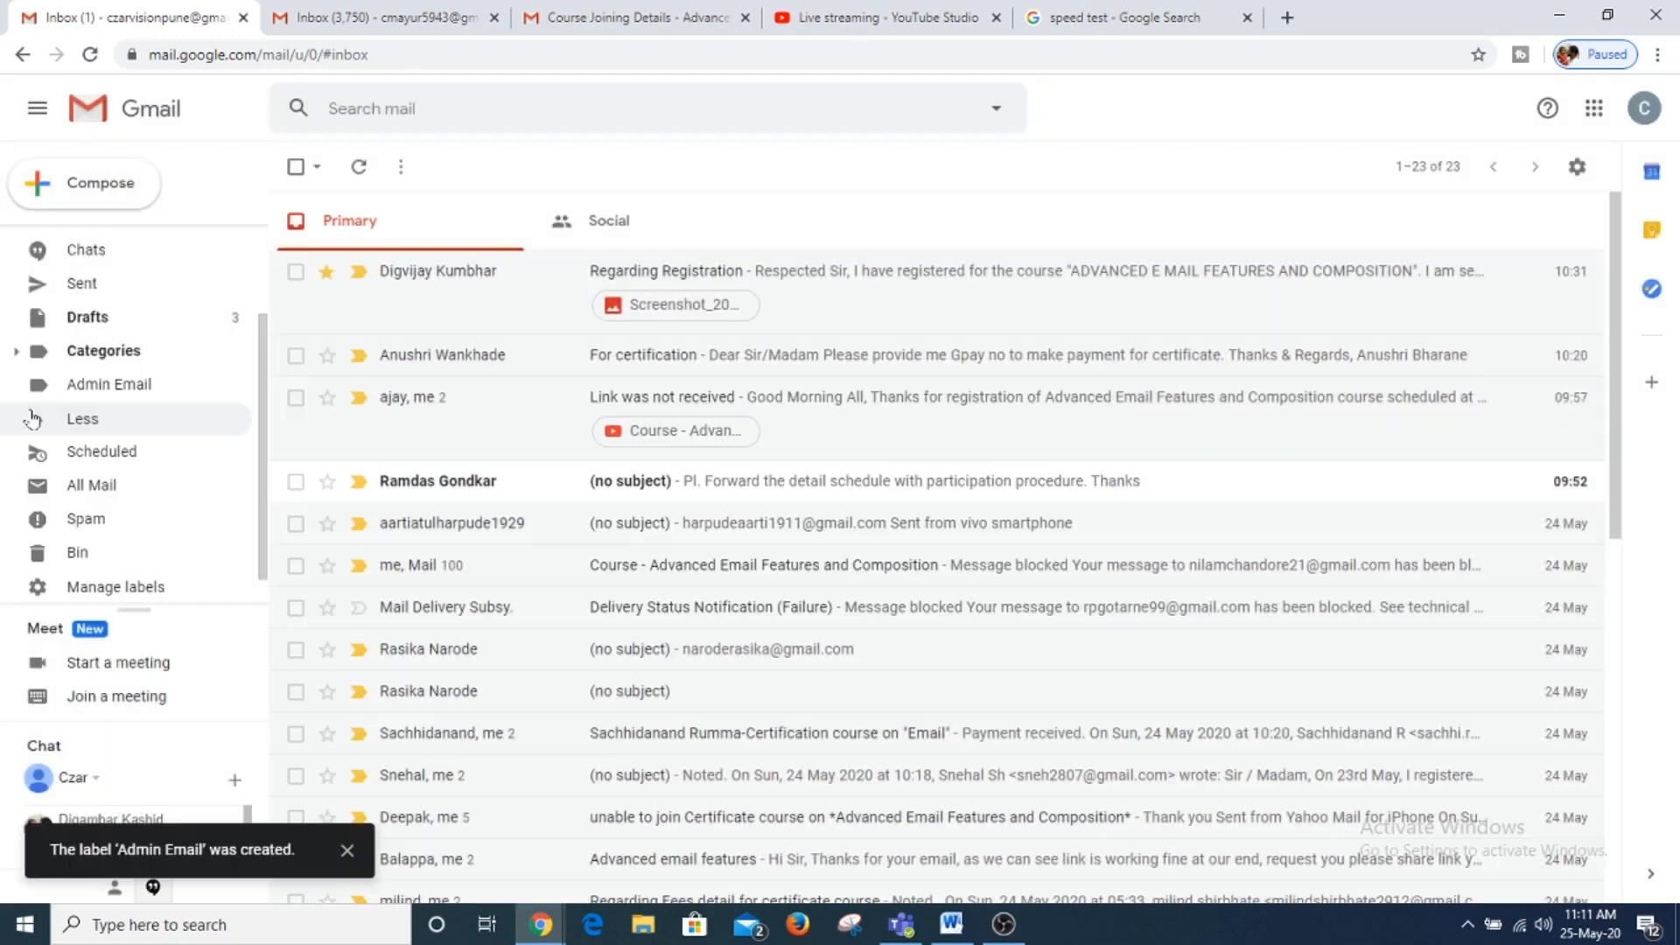
# Set the colour of the "Admin Email" label to orange-red
pyautogui.scroll(1, 219, 471)
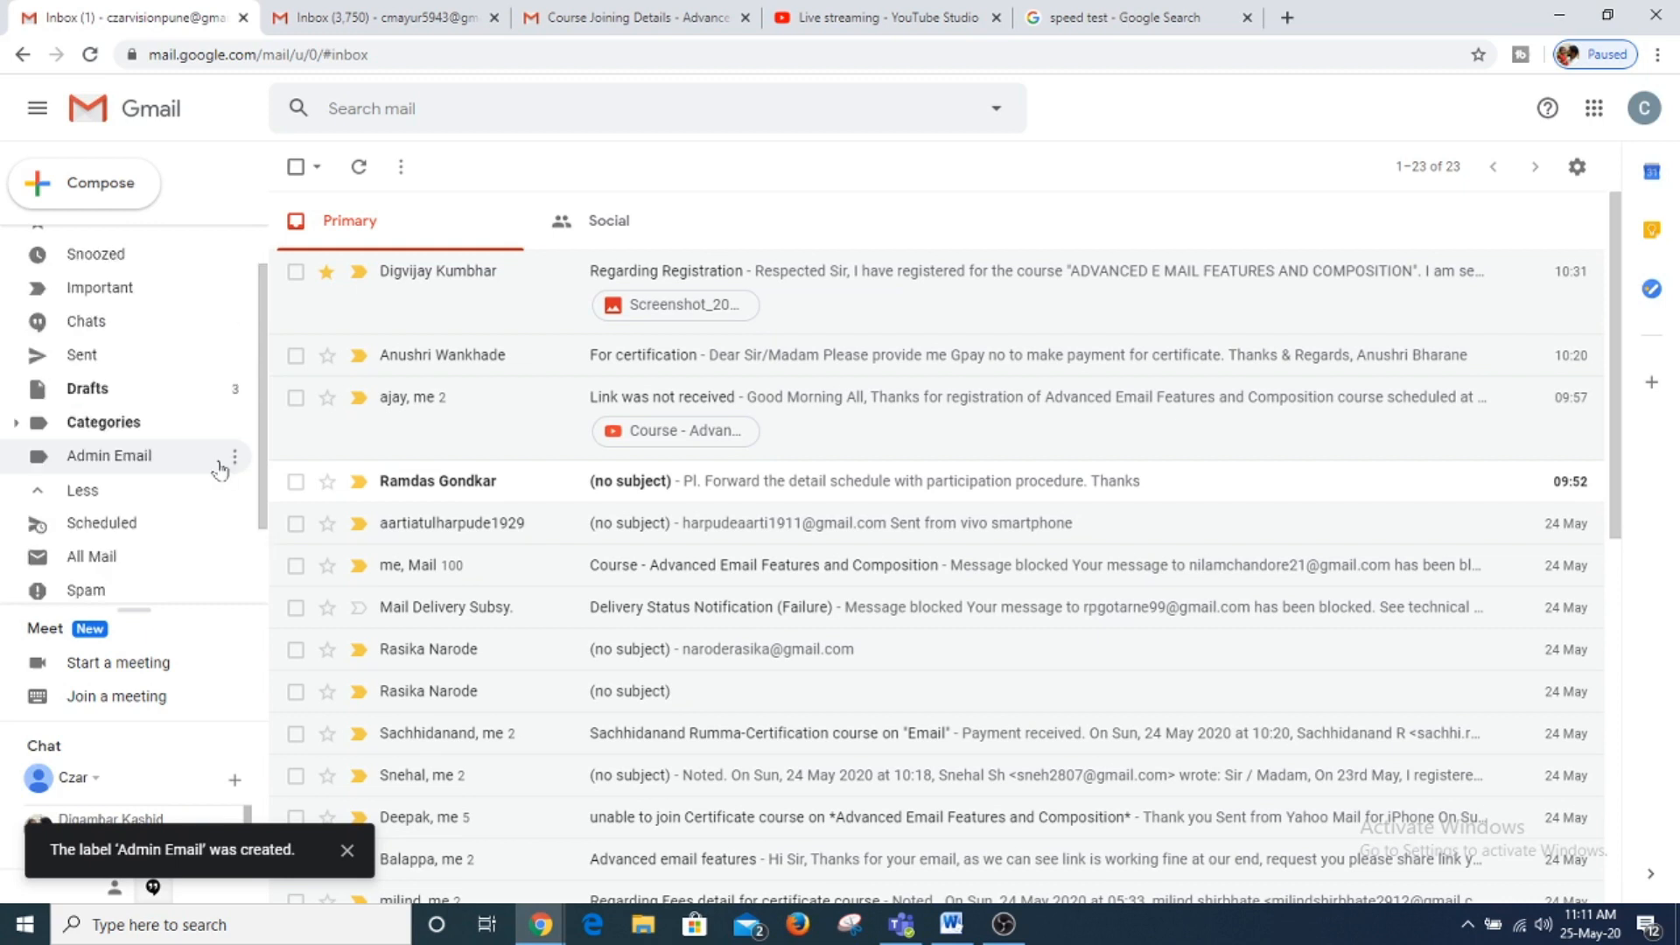
pyautogui.click(234, 456)
pyautogui.moveTo(426, 505)
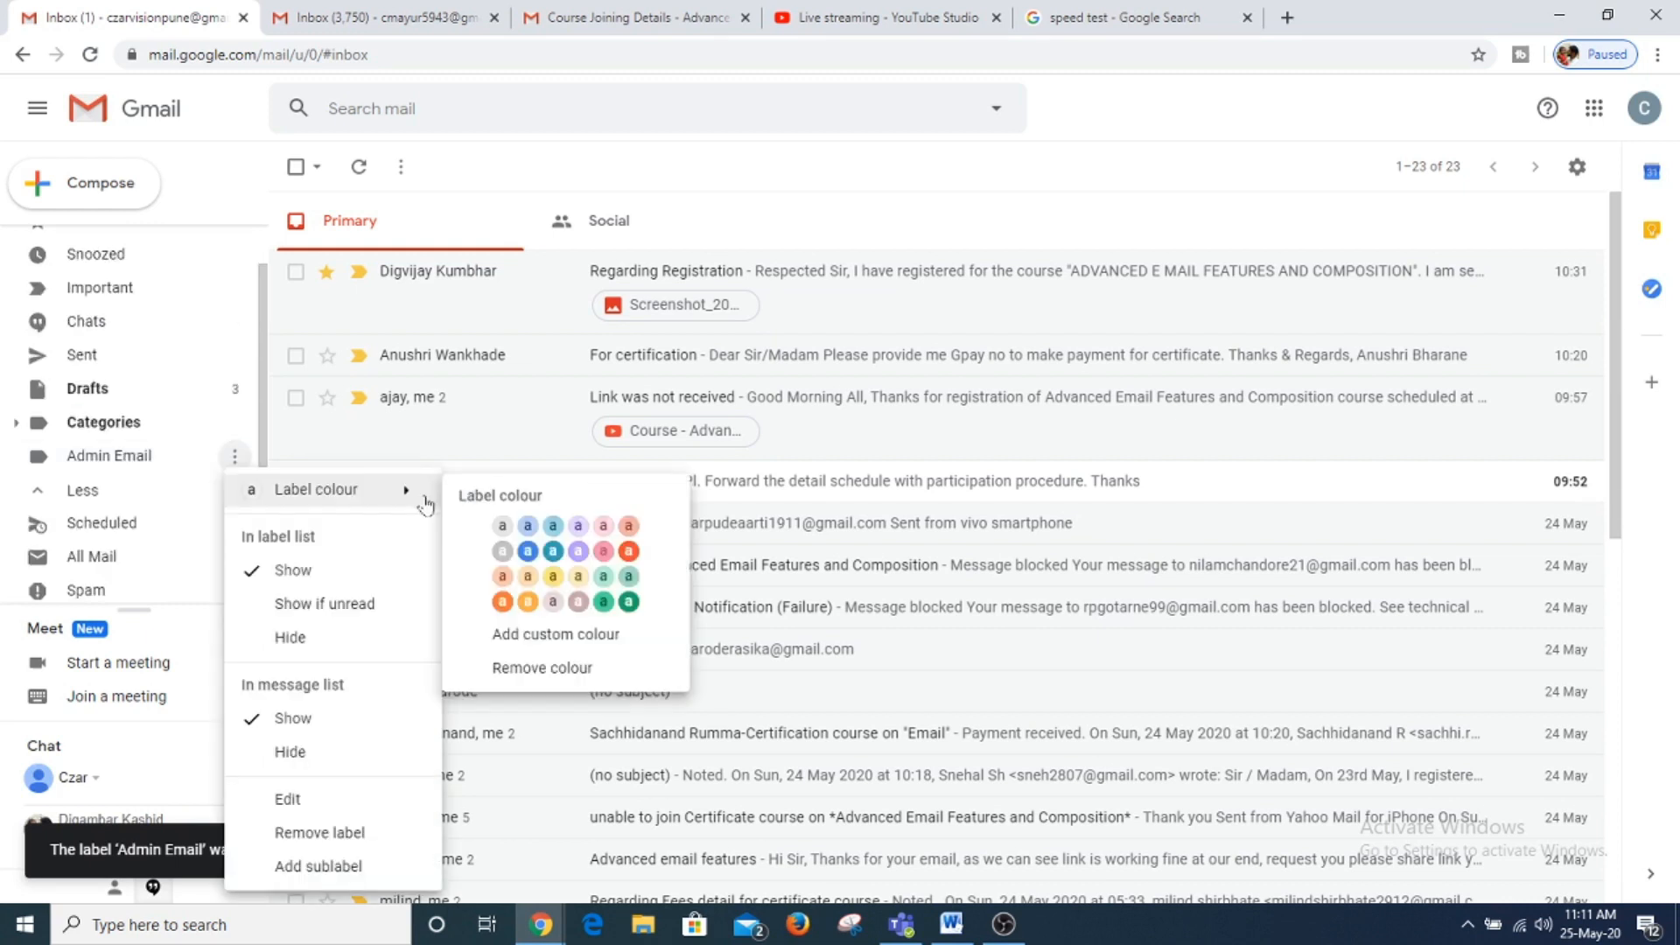
pyautogui.click(630, 552)
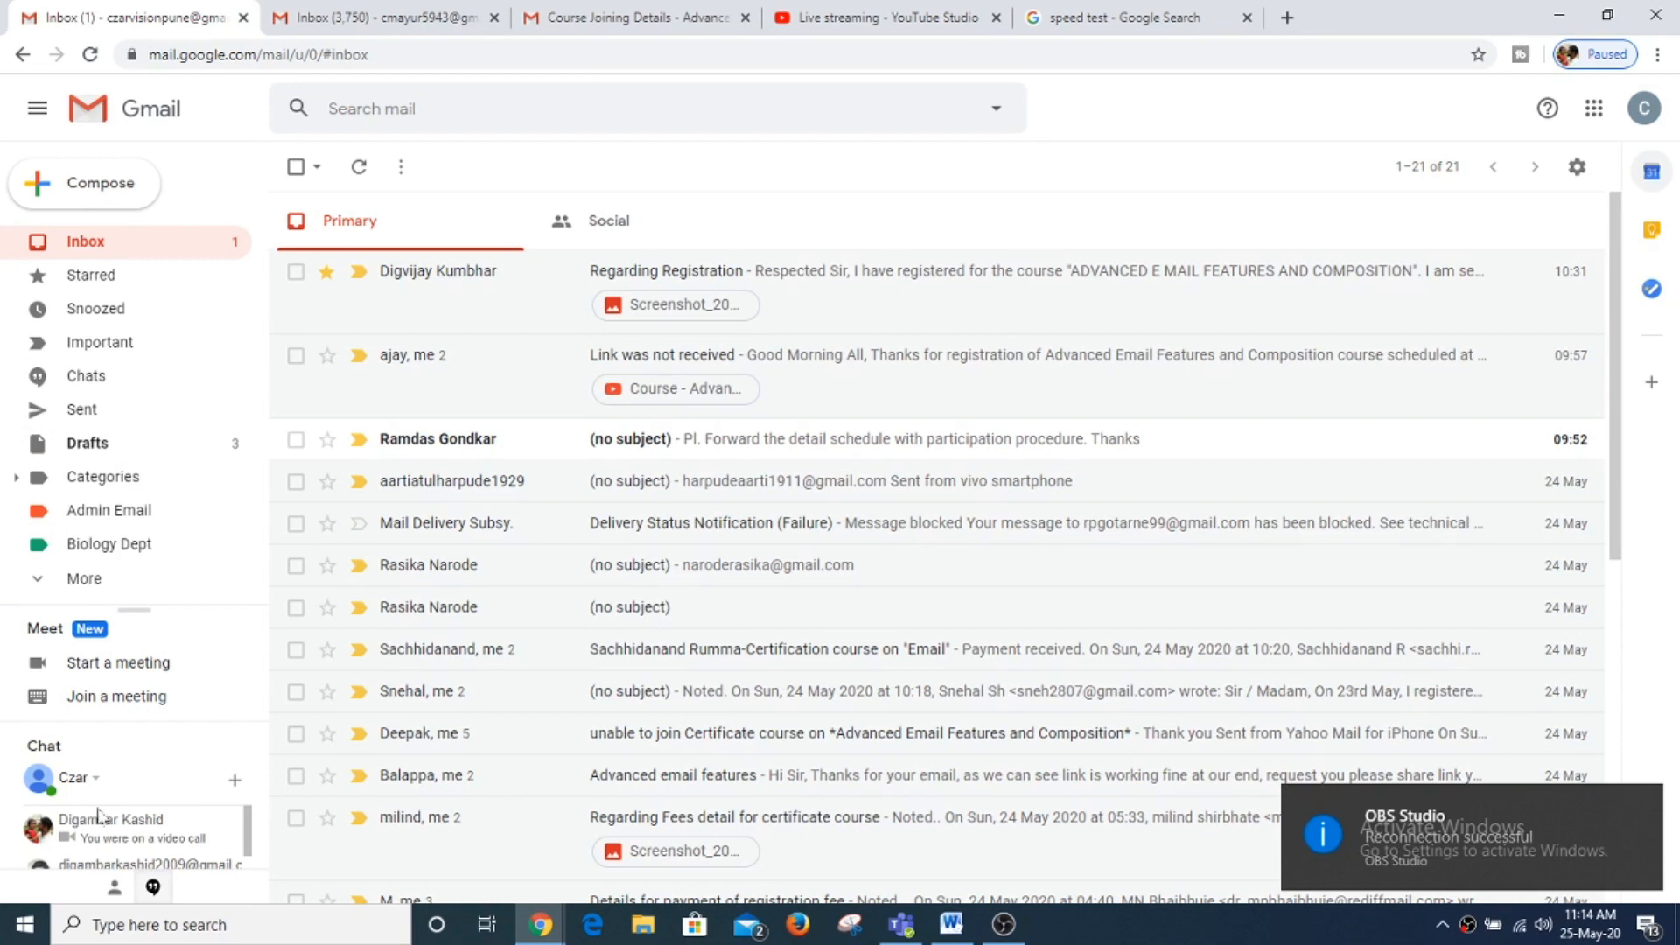
# View the Starred list, go back to the inbox and open the Snoozed list
pyautogui.moveTo(247, 832); pyautogui.dragTo(217, 732)
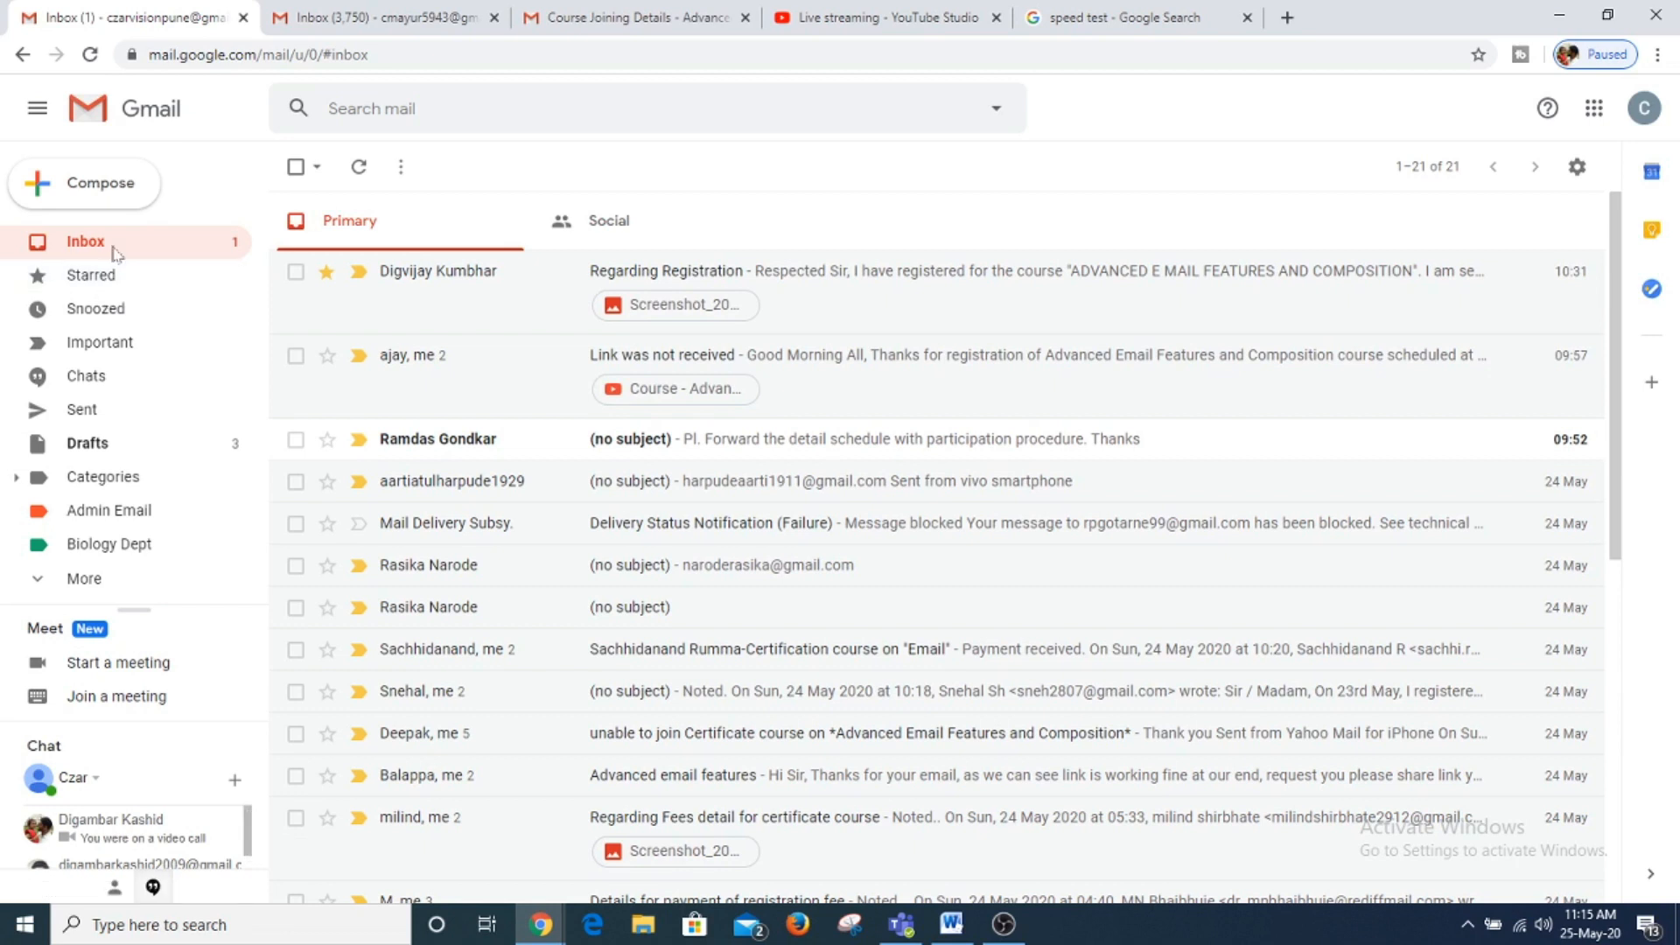
pyautogui.click(103, 274)
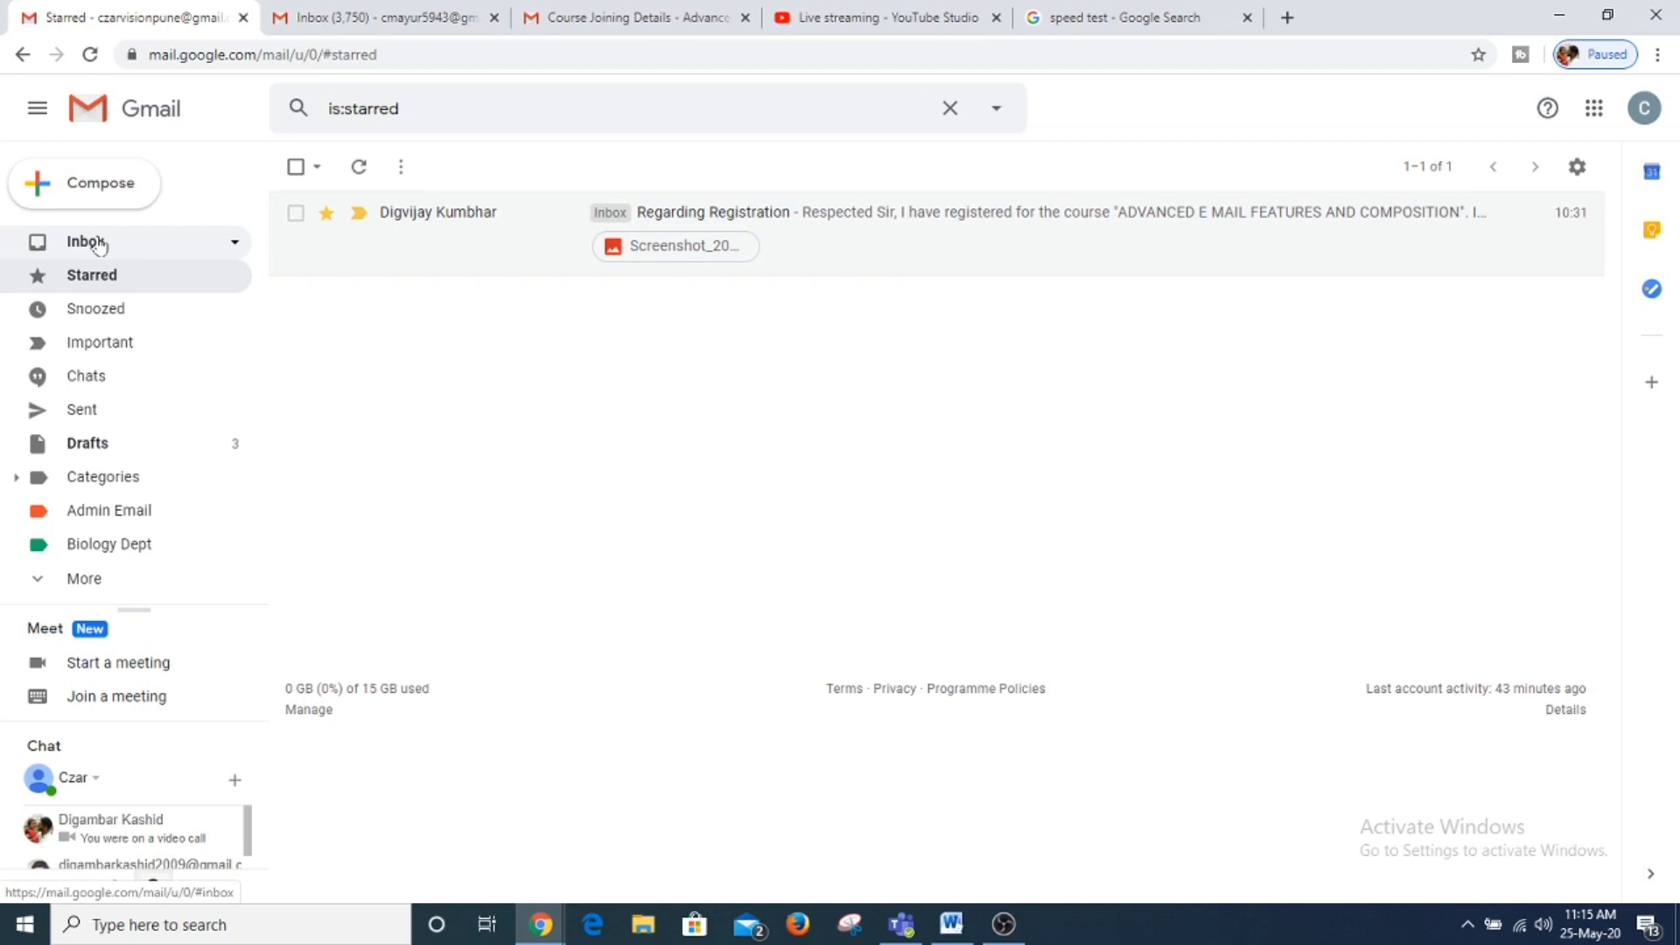
pyautogui.click(99, 246)
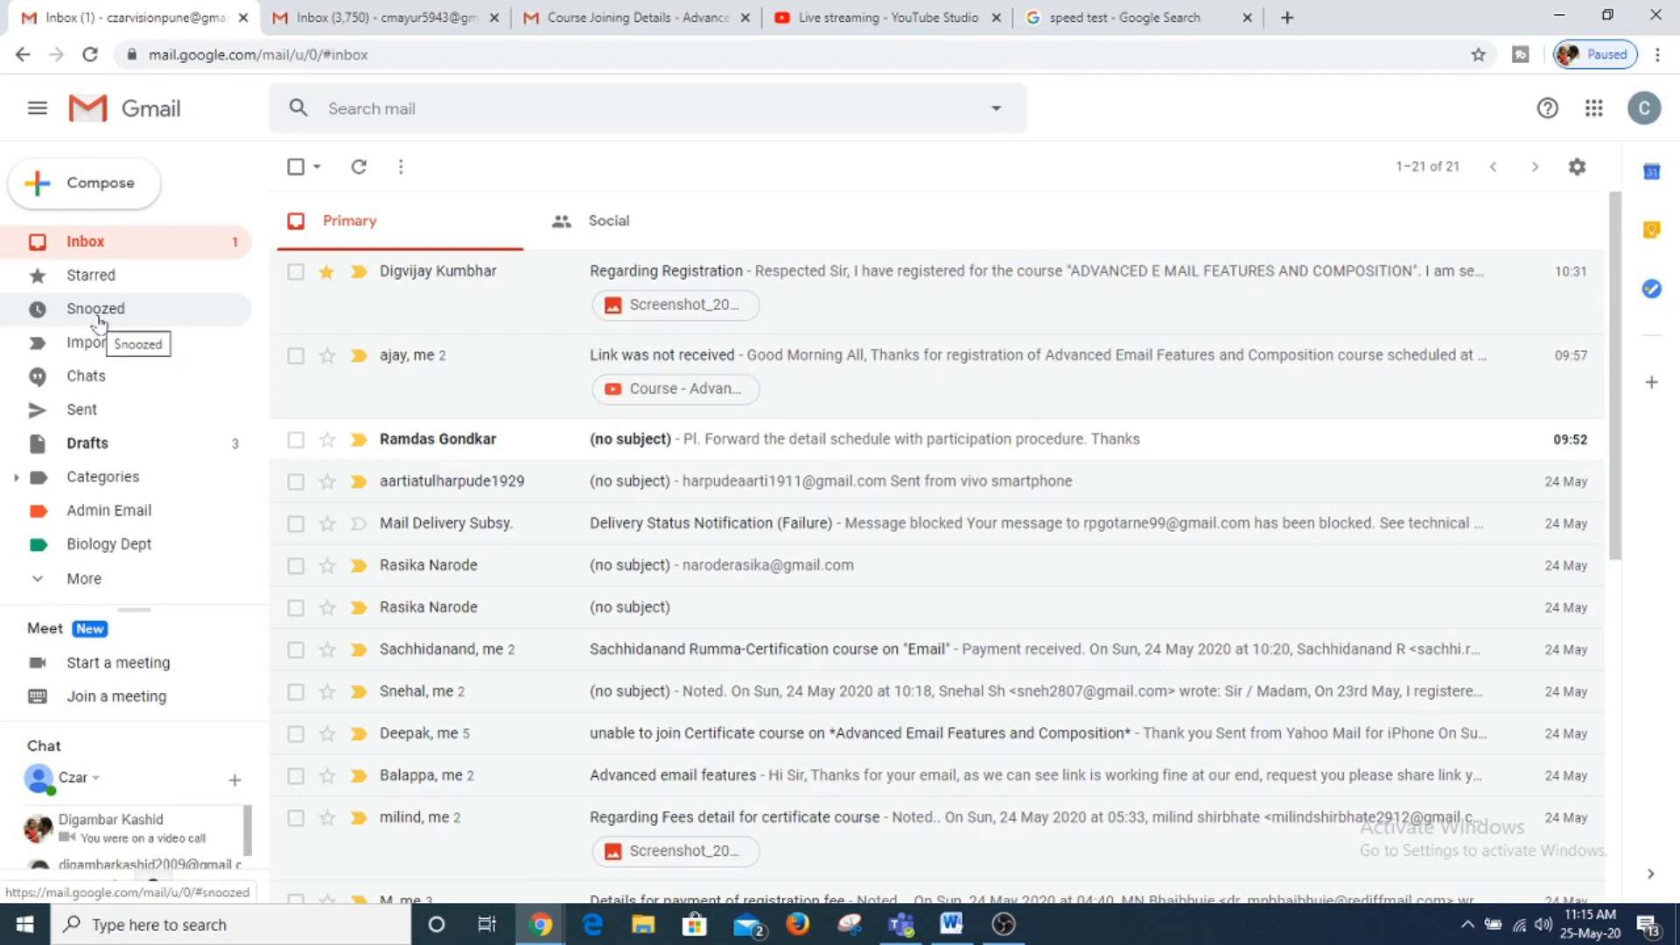
pyautogui.click(99, 315)
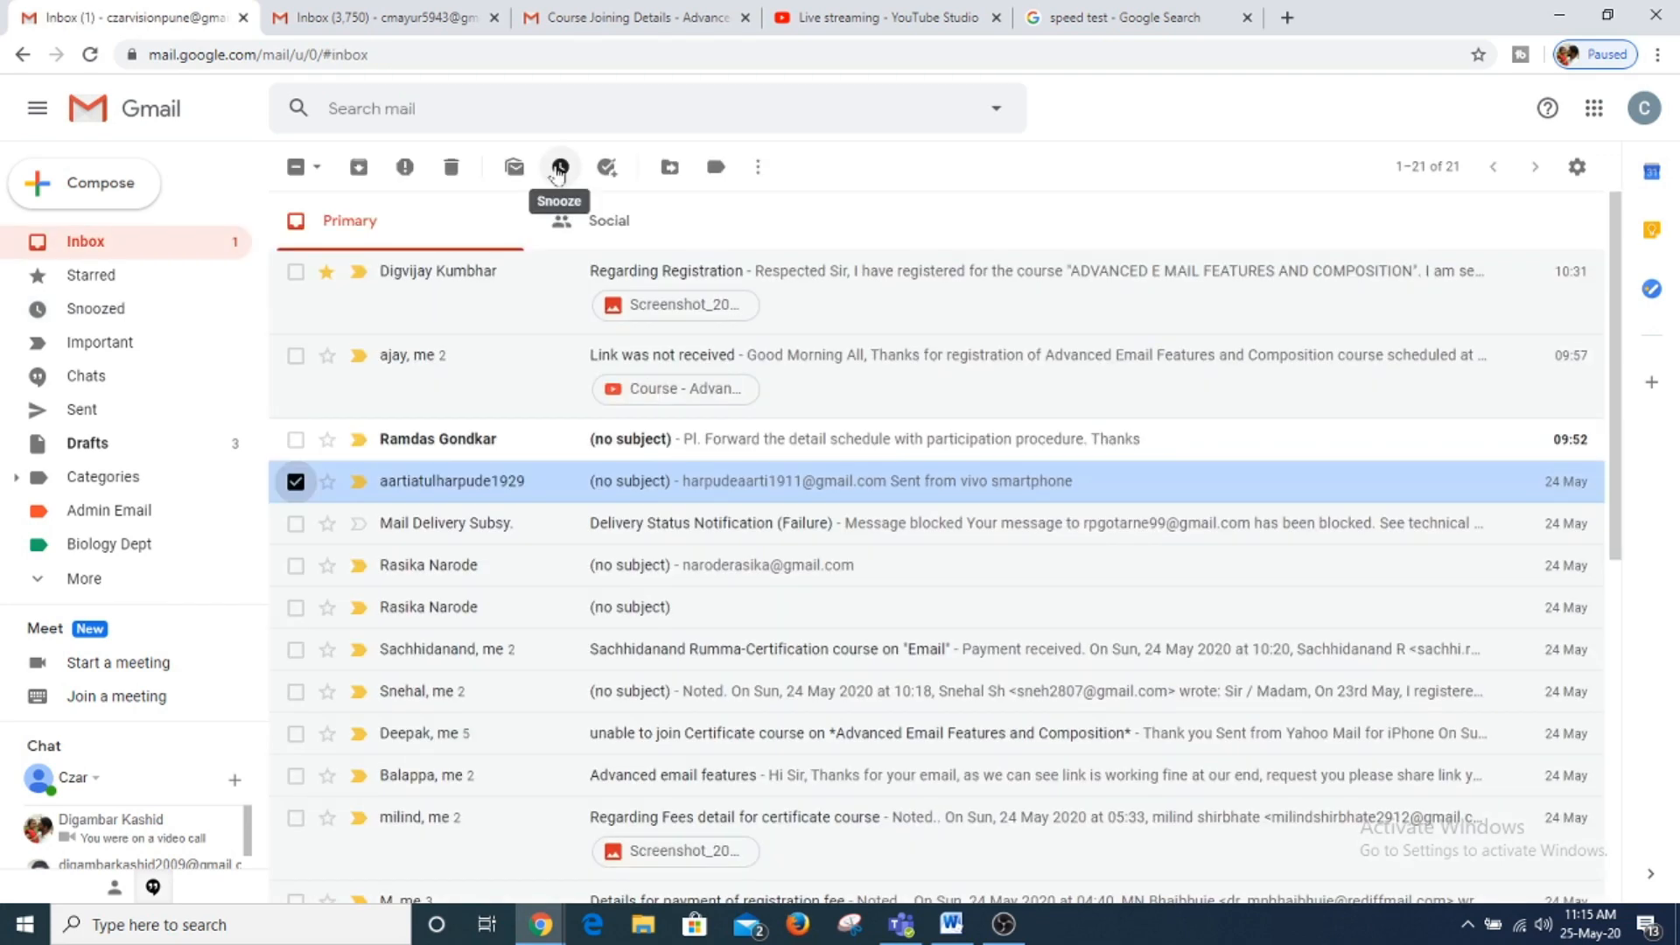
# Add two more no-subject emails from 24 May to the selection and snooze all three until 29 May 2020 at 08:00
pyautogui.click(296, 566)
pyautogui.click(295, 691)
pyautogui.click(559, 166)
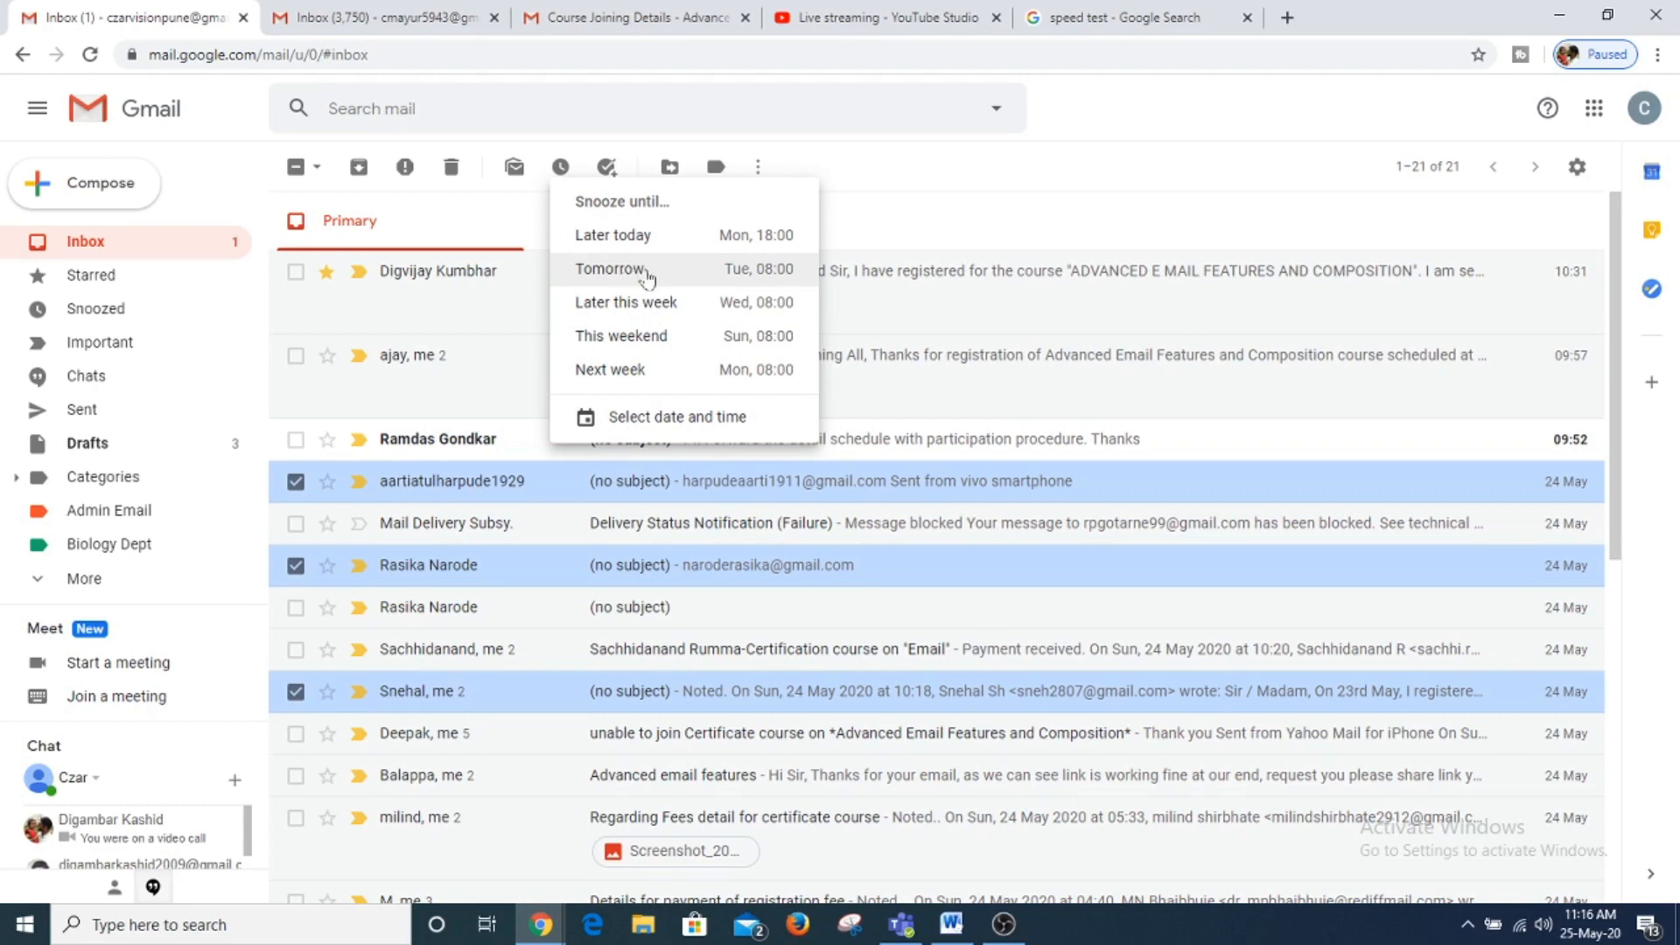
pyautogui.click(651, 417)
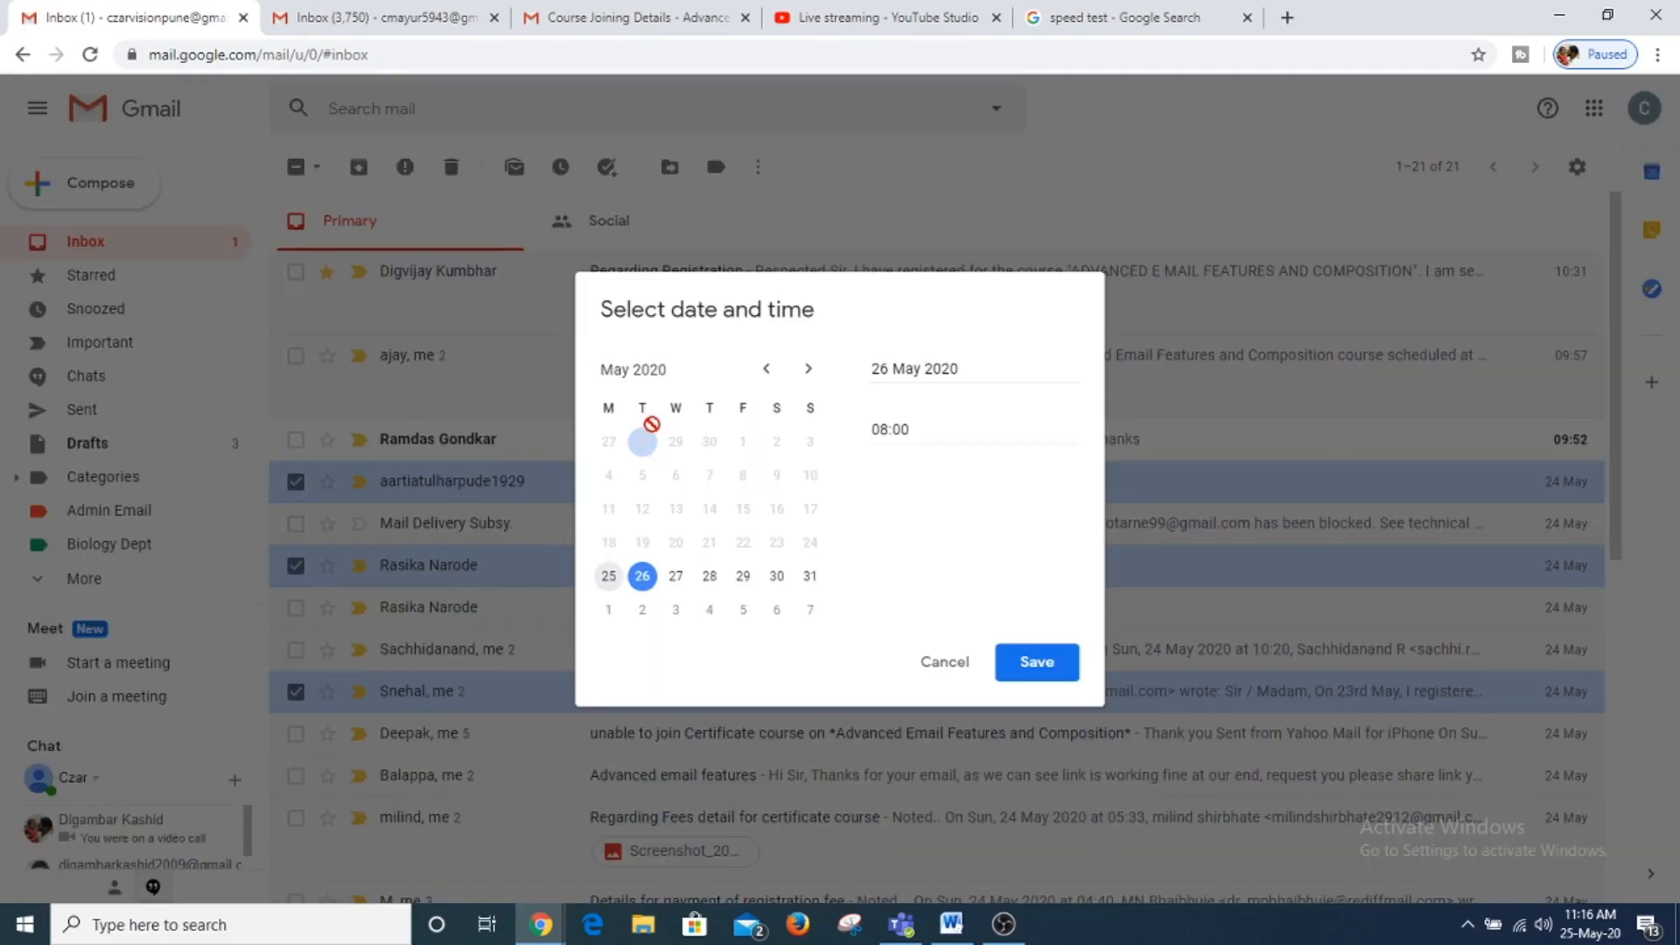
pyautogui.click(743, 576)
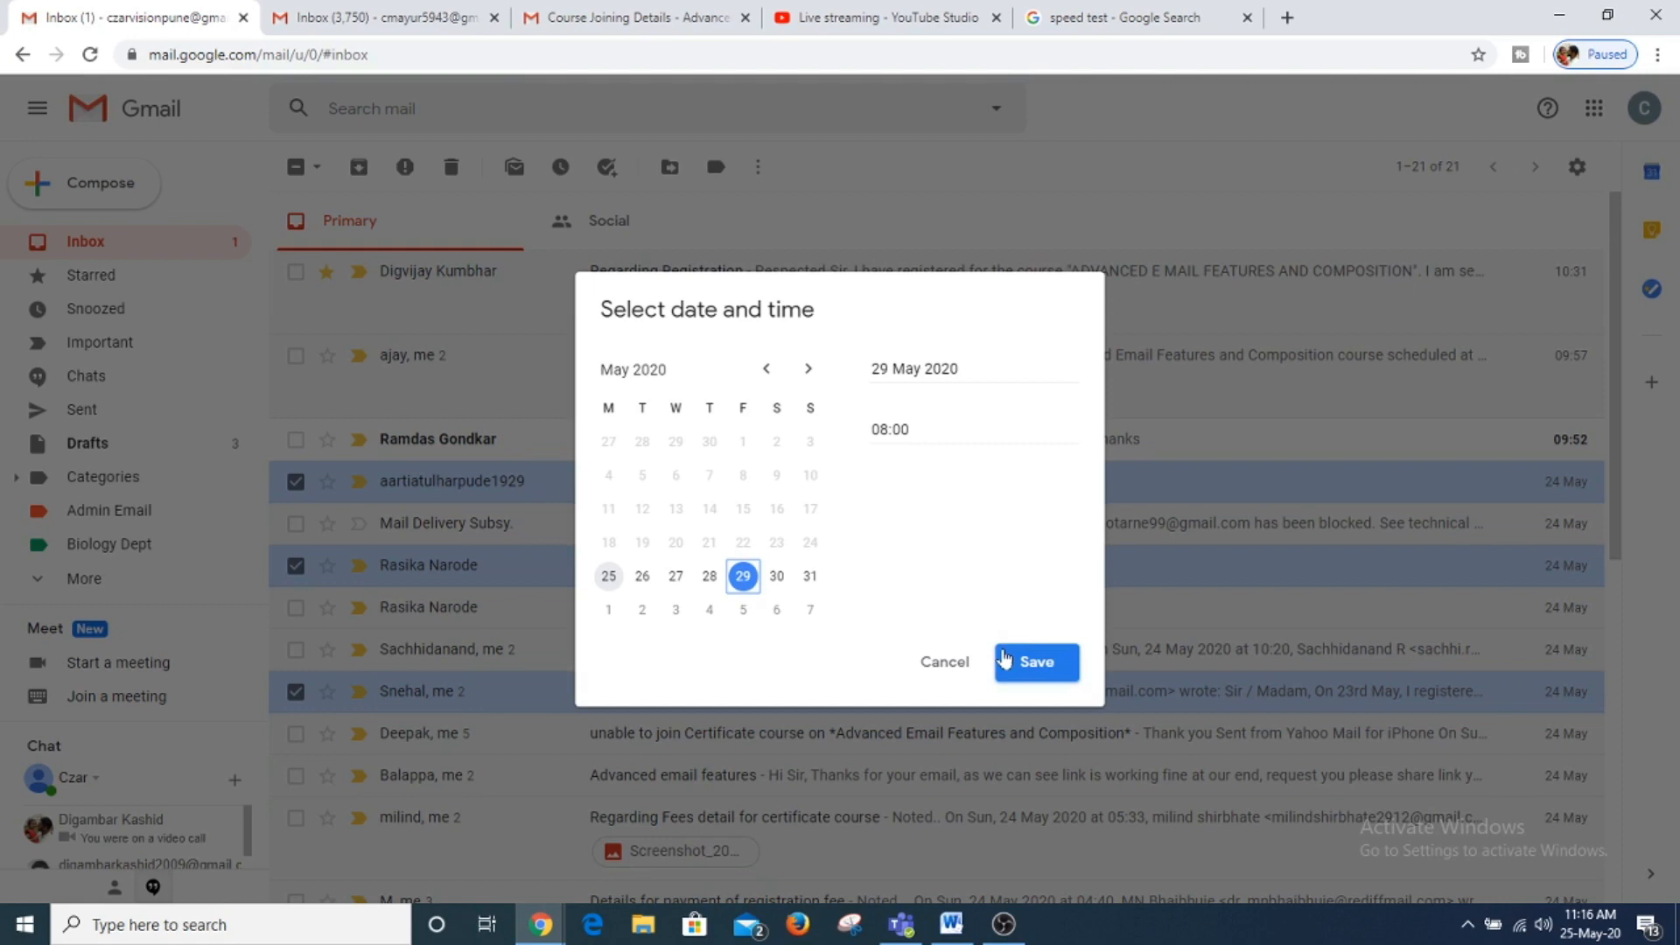
pyautogui.click(1004, 658)
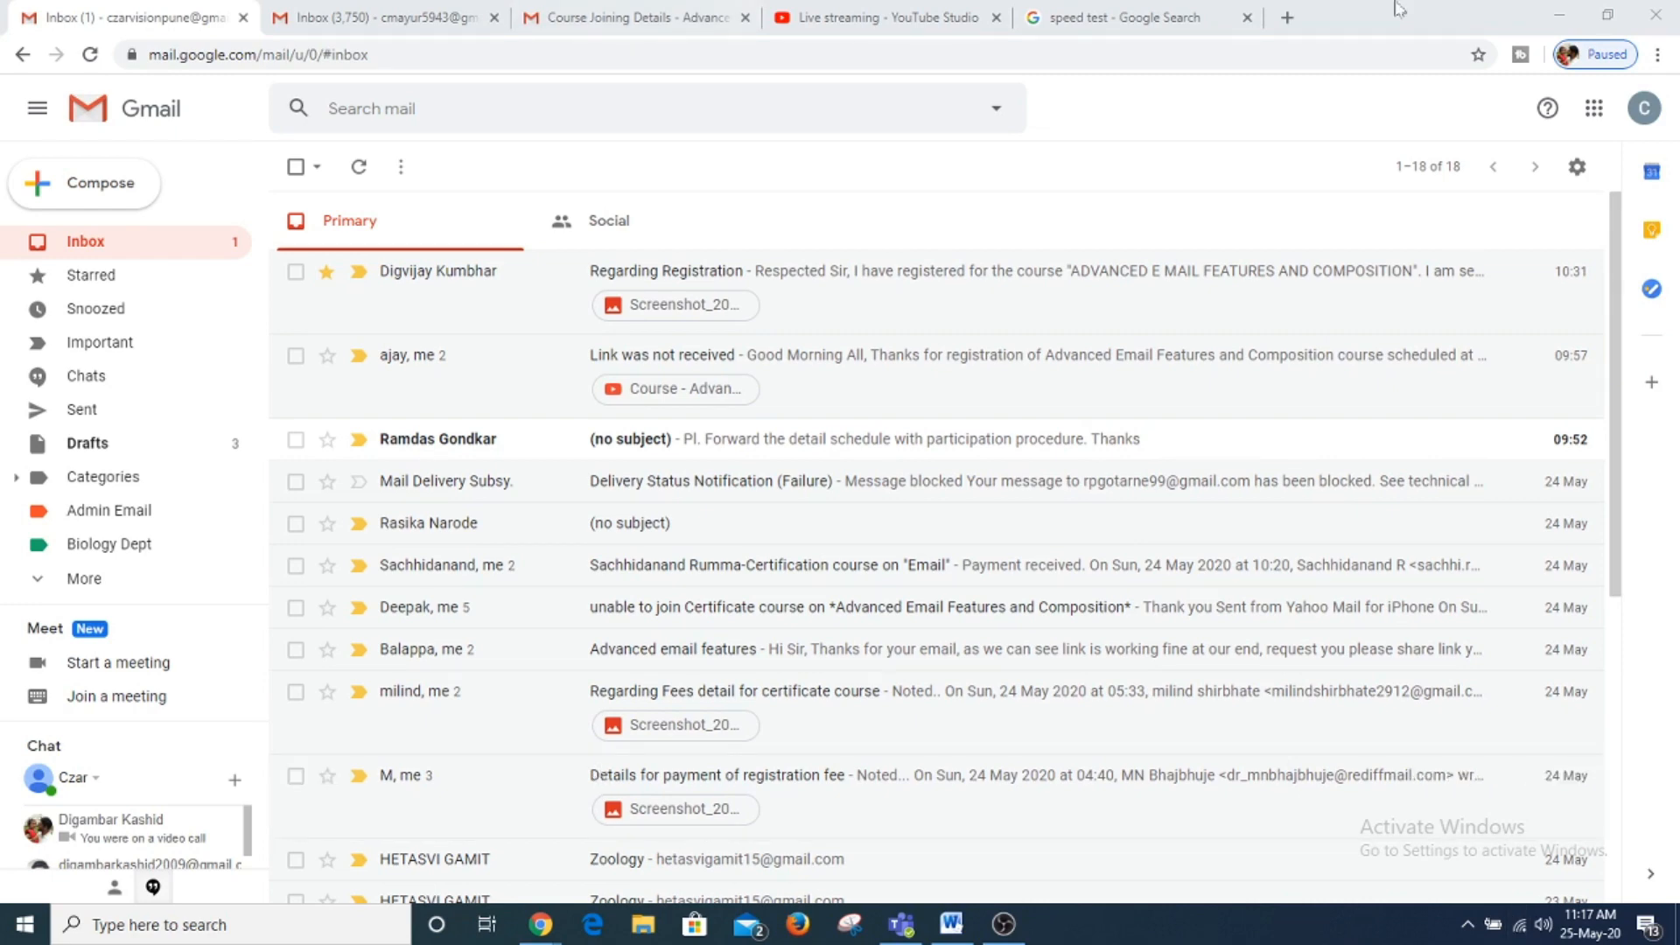
# Open the Keep notes, examine the blank note form and its archive and delete options, and close Keep without writing a note
pyautogui.moveTo(1616, 228)
pyautogui.mouseDown()
pyautogui.moveTo(1628, 301)
pyautogui.moveTo(1618, 226)
pyautogui.mouseUp()
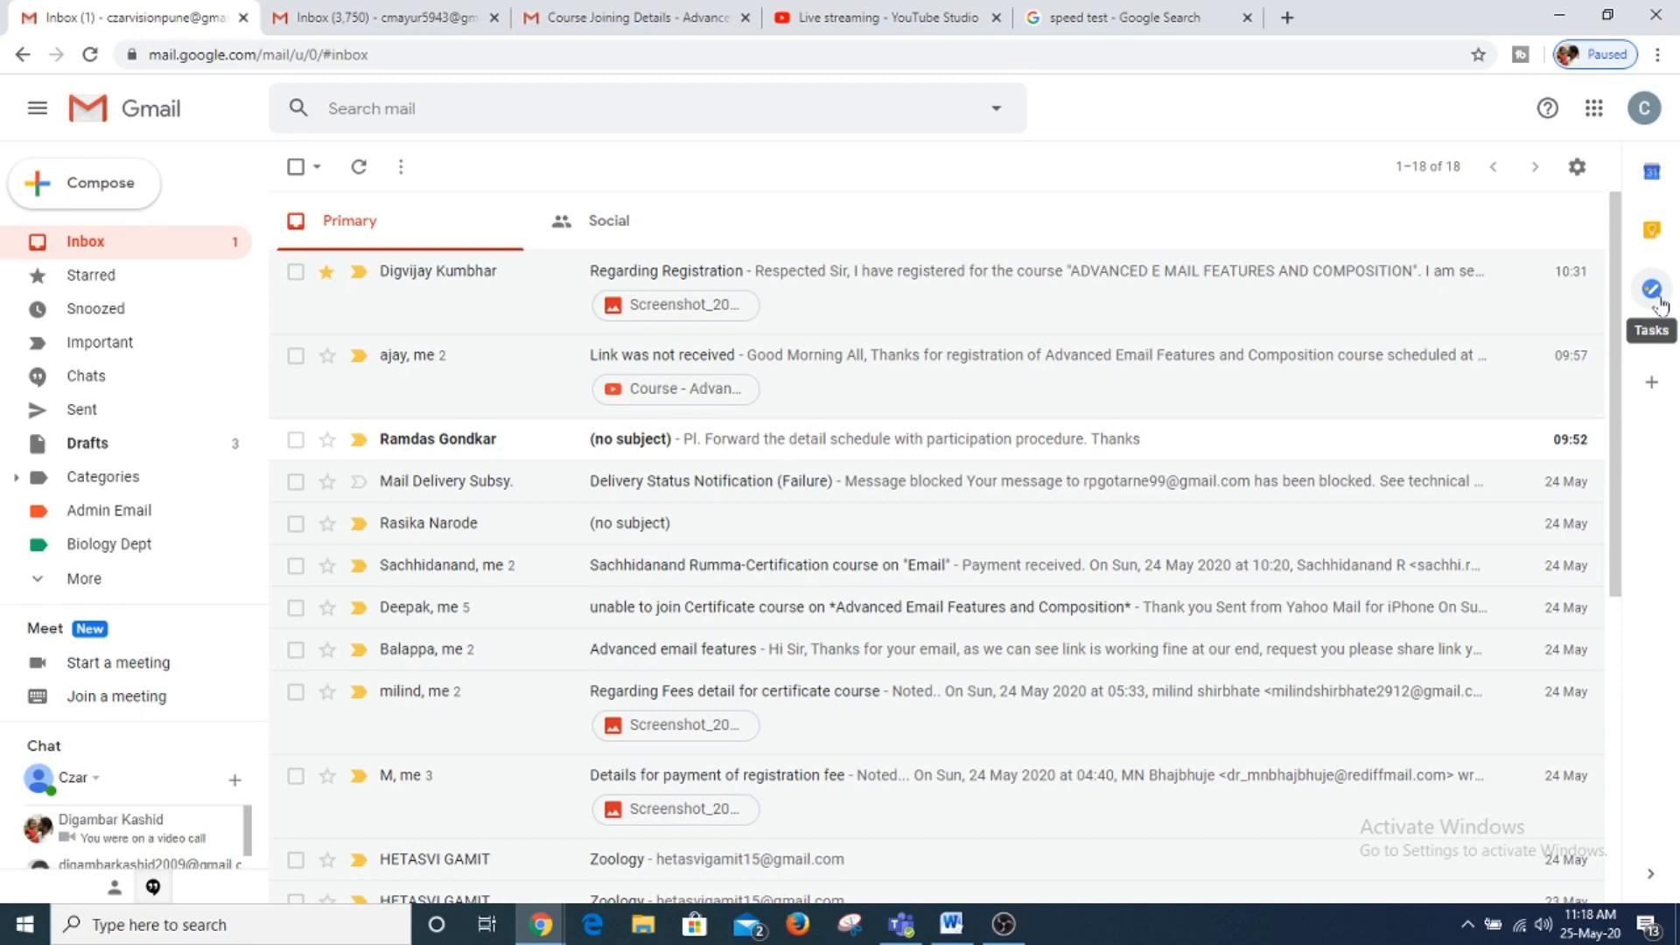
pyautogui.click(1651, 230)
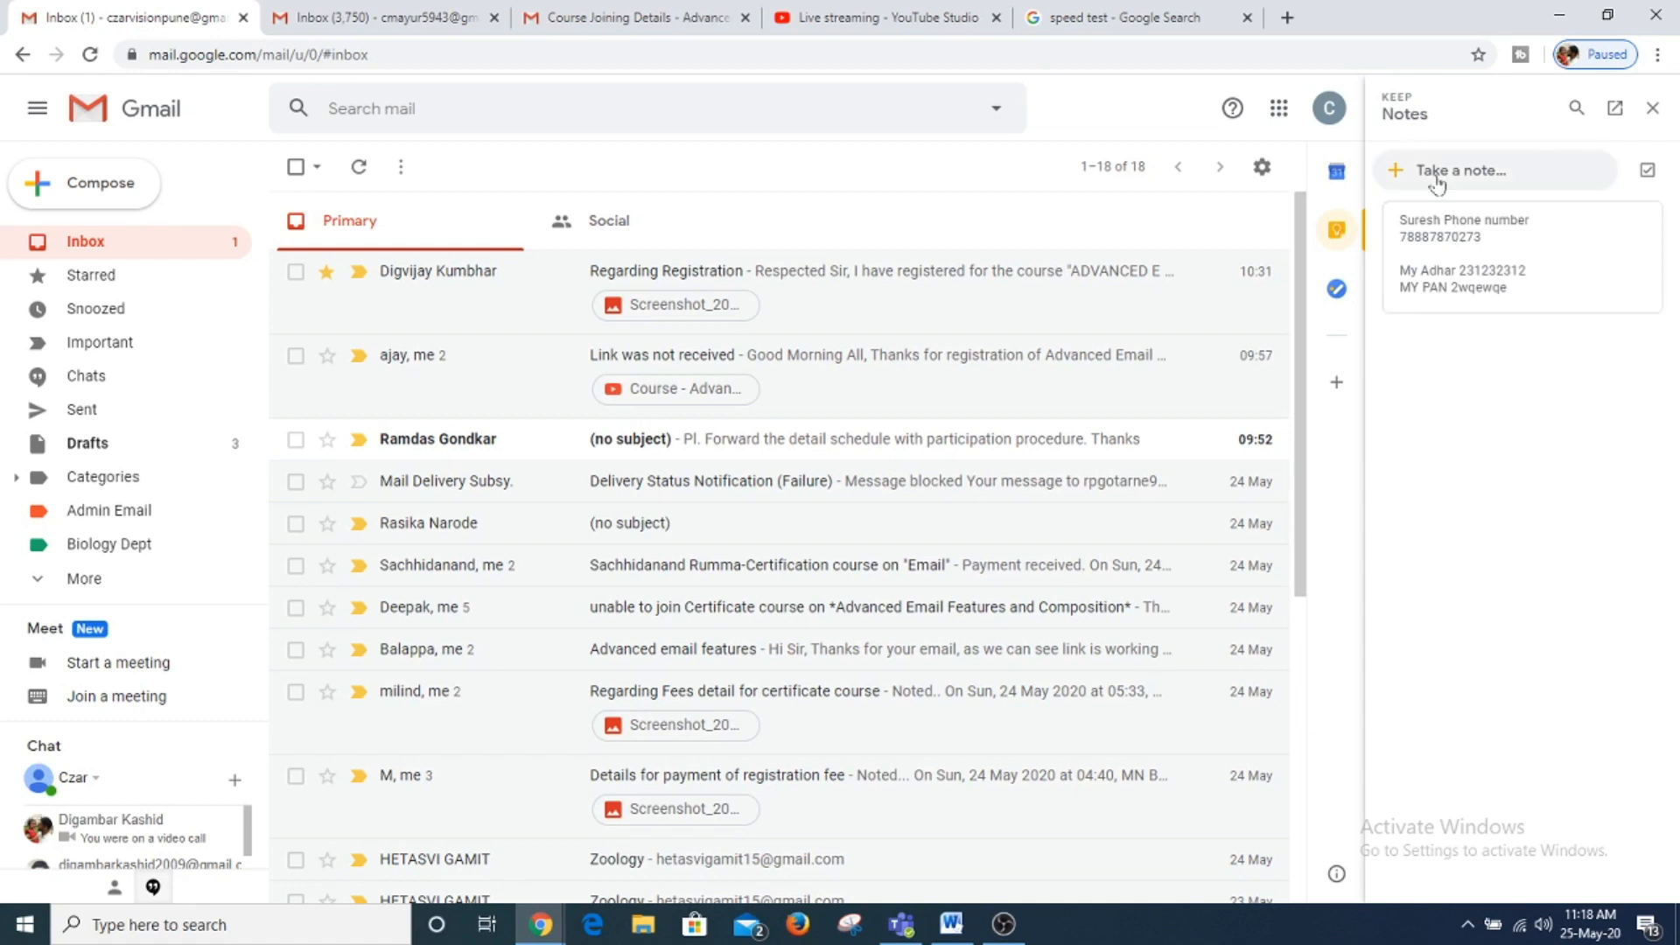
pyautogui.click(1434, 180)
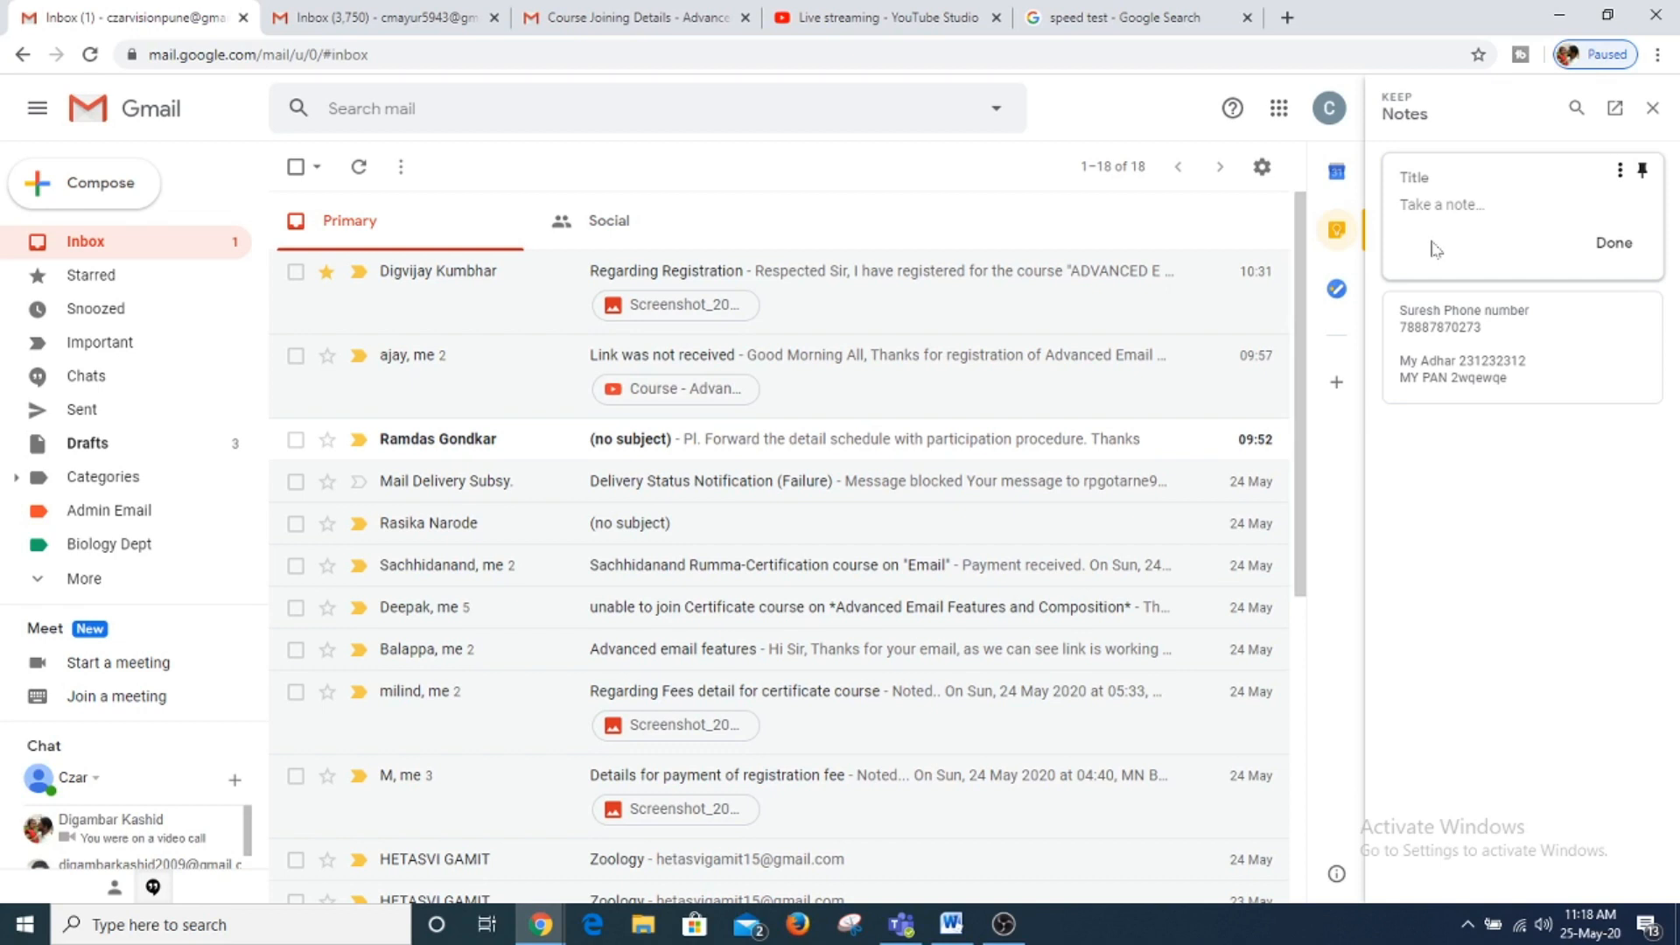
pyautogui.click(1619, 170)
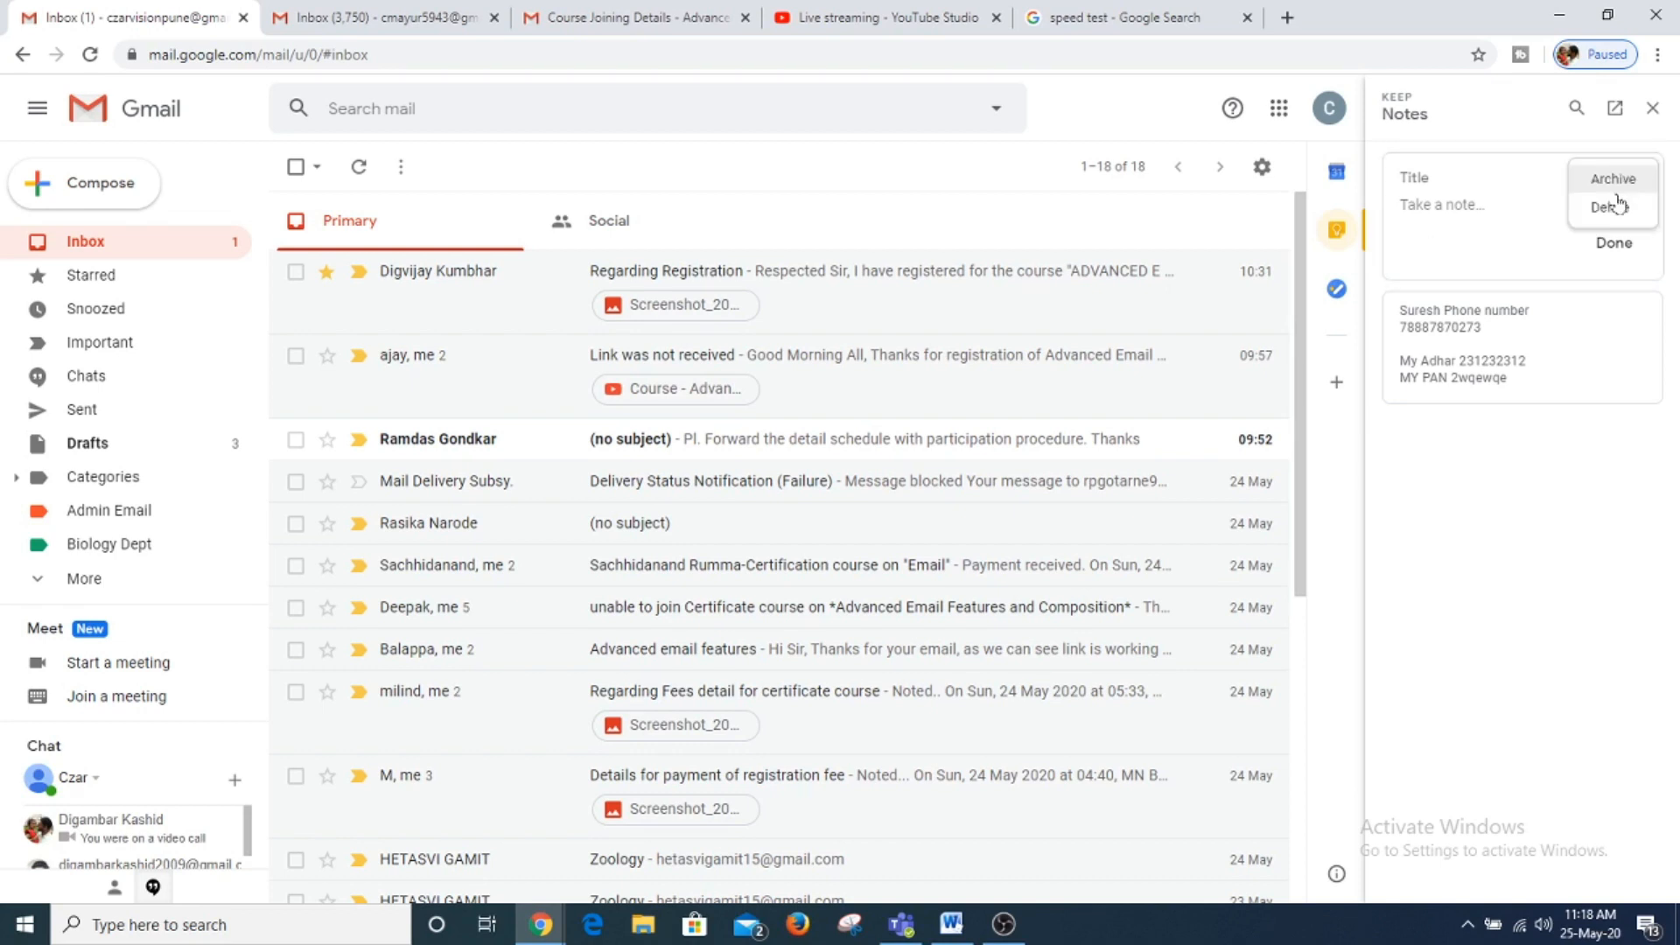
pyautogui.click(1483, 210)
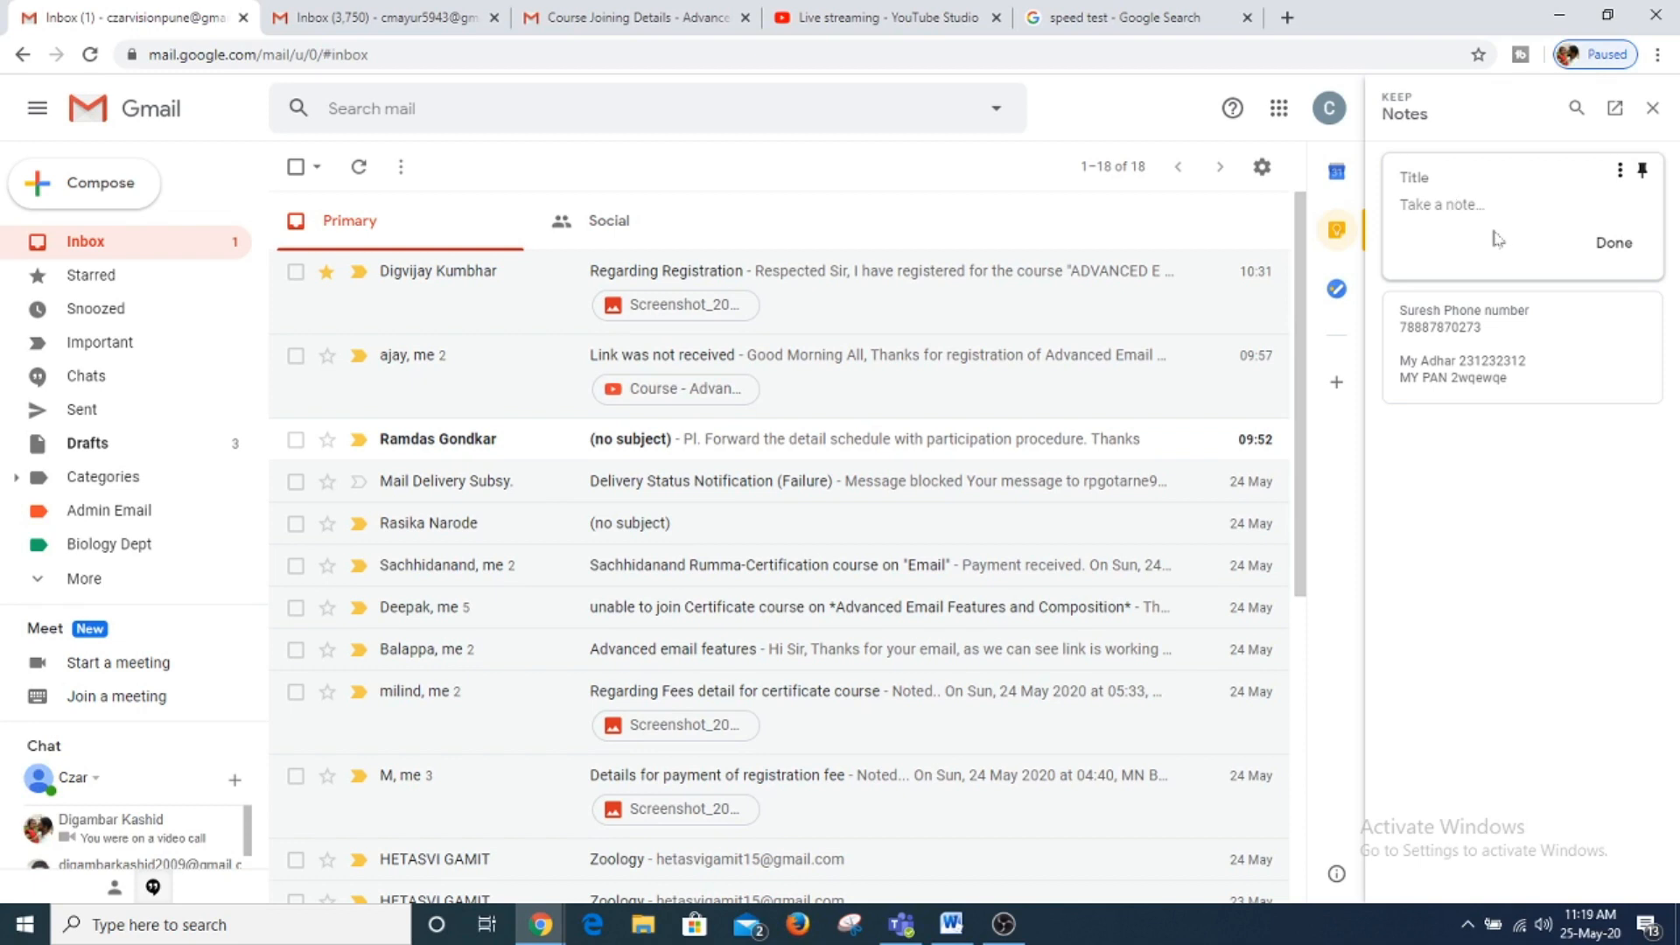
pyautogui.click(1652, 108)
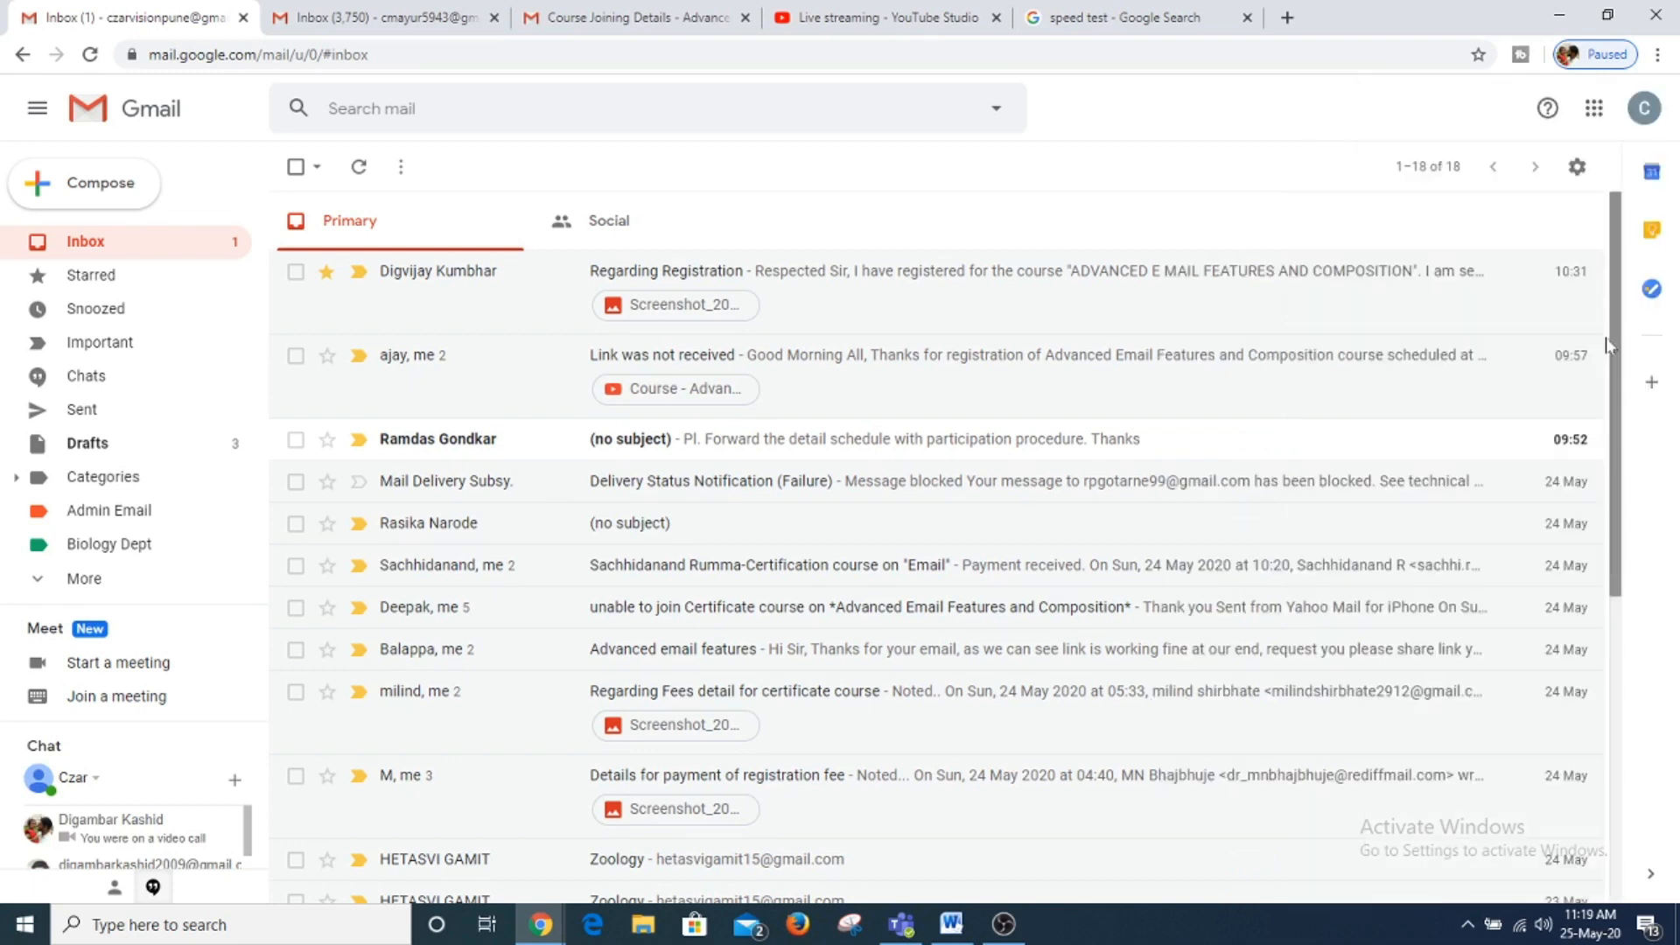
# Add a task named "Prepare PPT for Lesson 13" to the My Tasks list in Google Tasks
pyautogui.click(1652, 289)
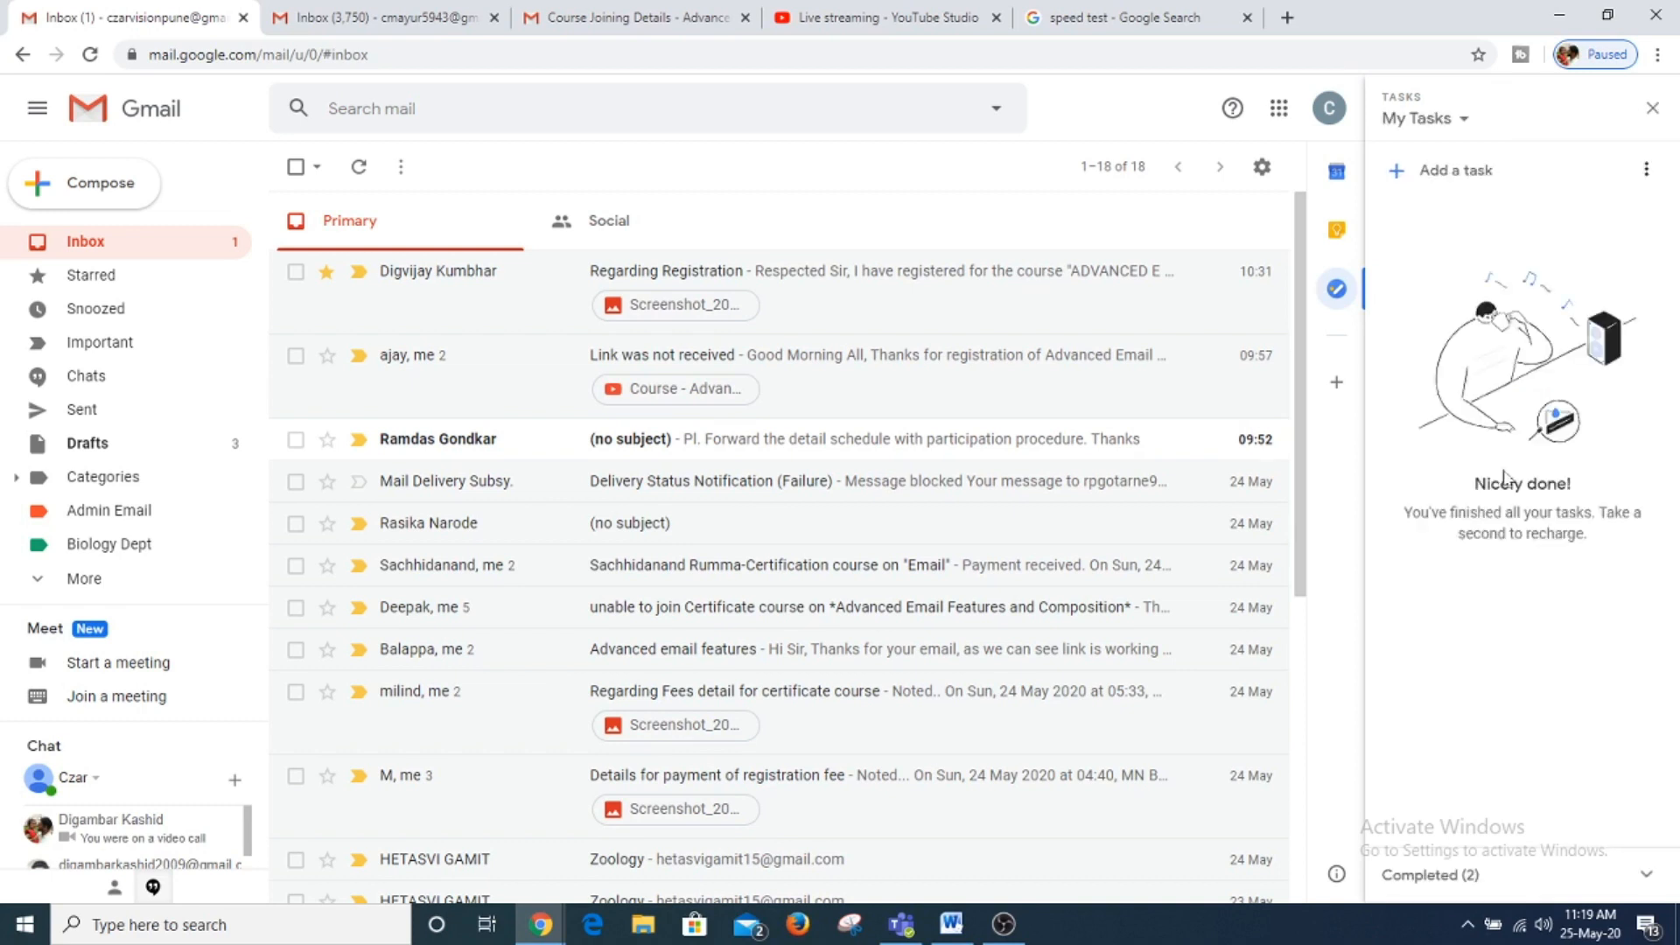
pyautogui.click(1440, 166)
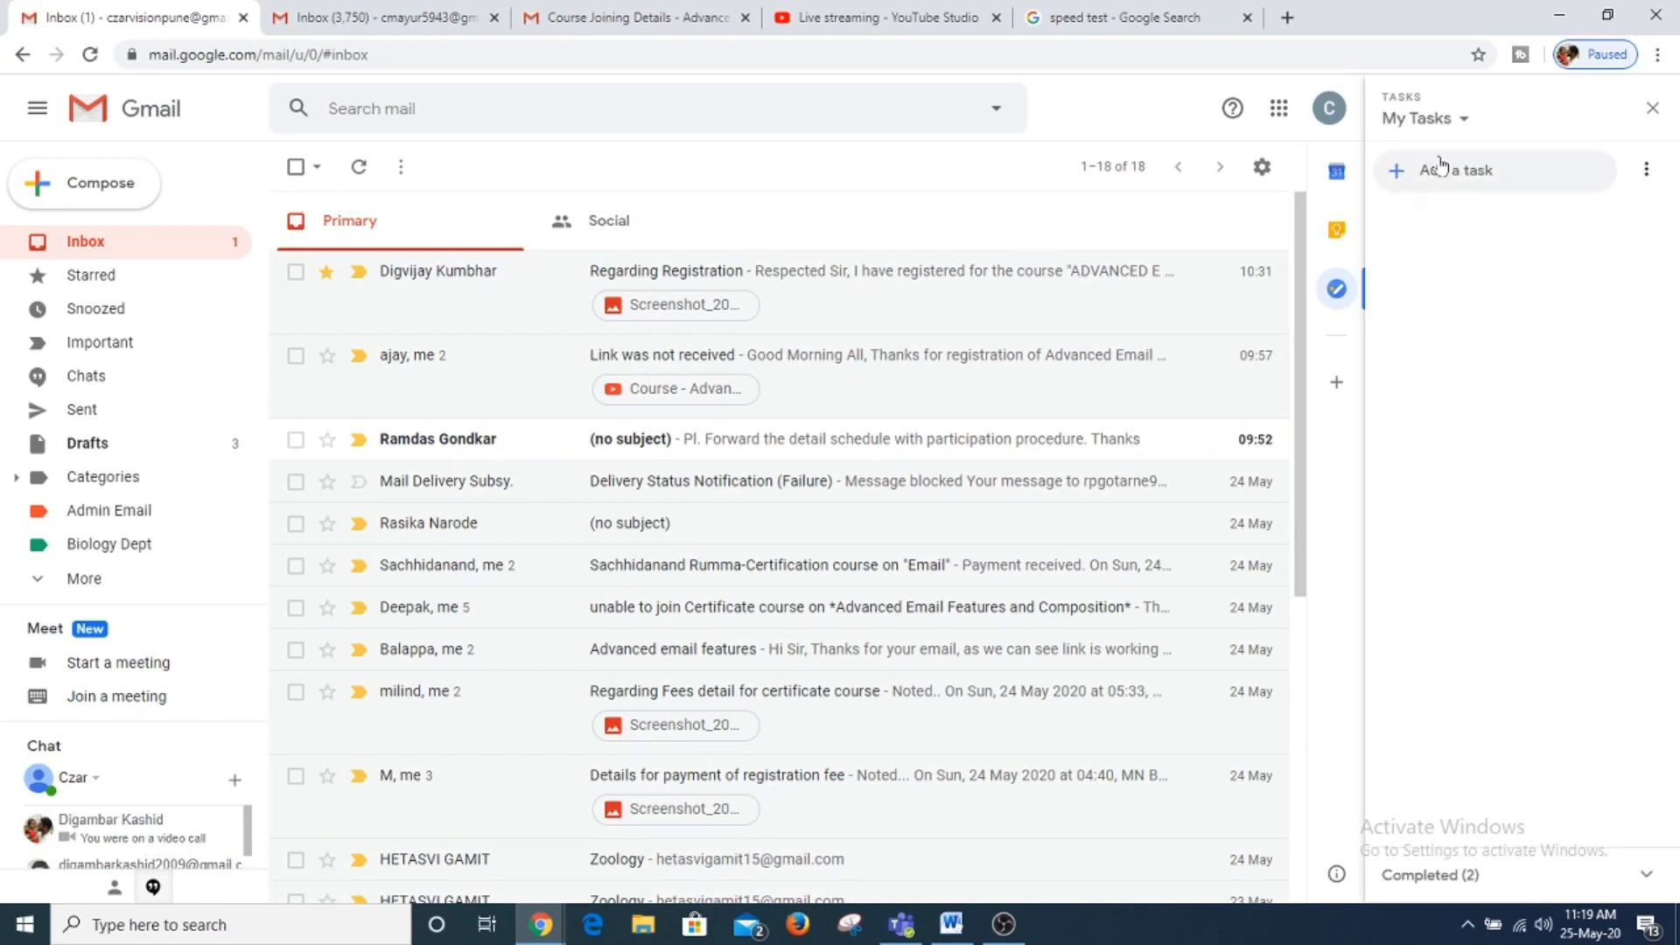
pyautogui.click(1441, 166)
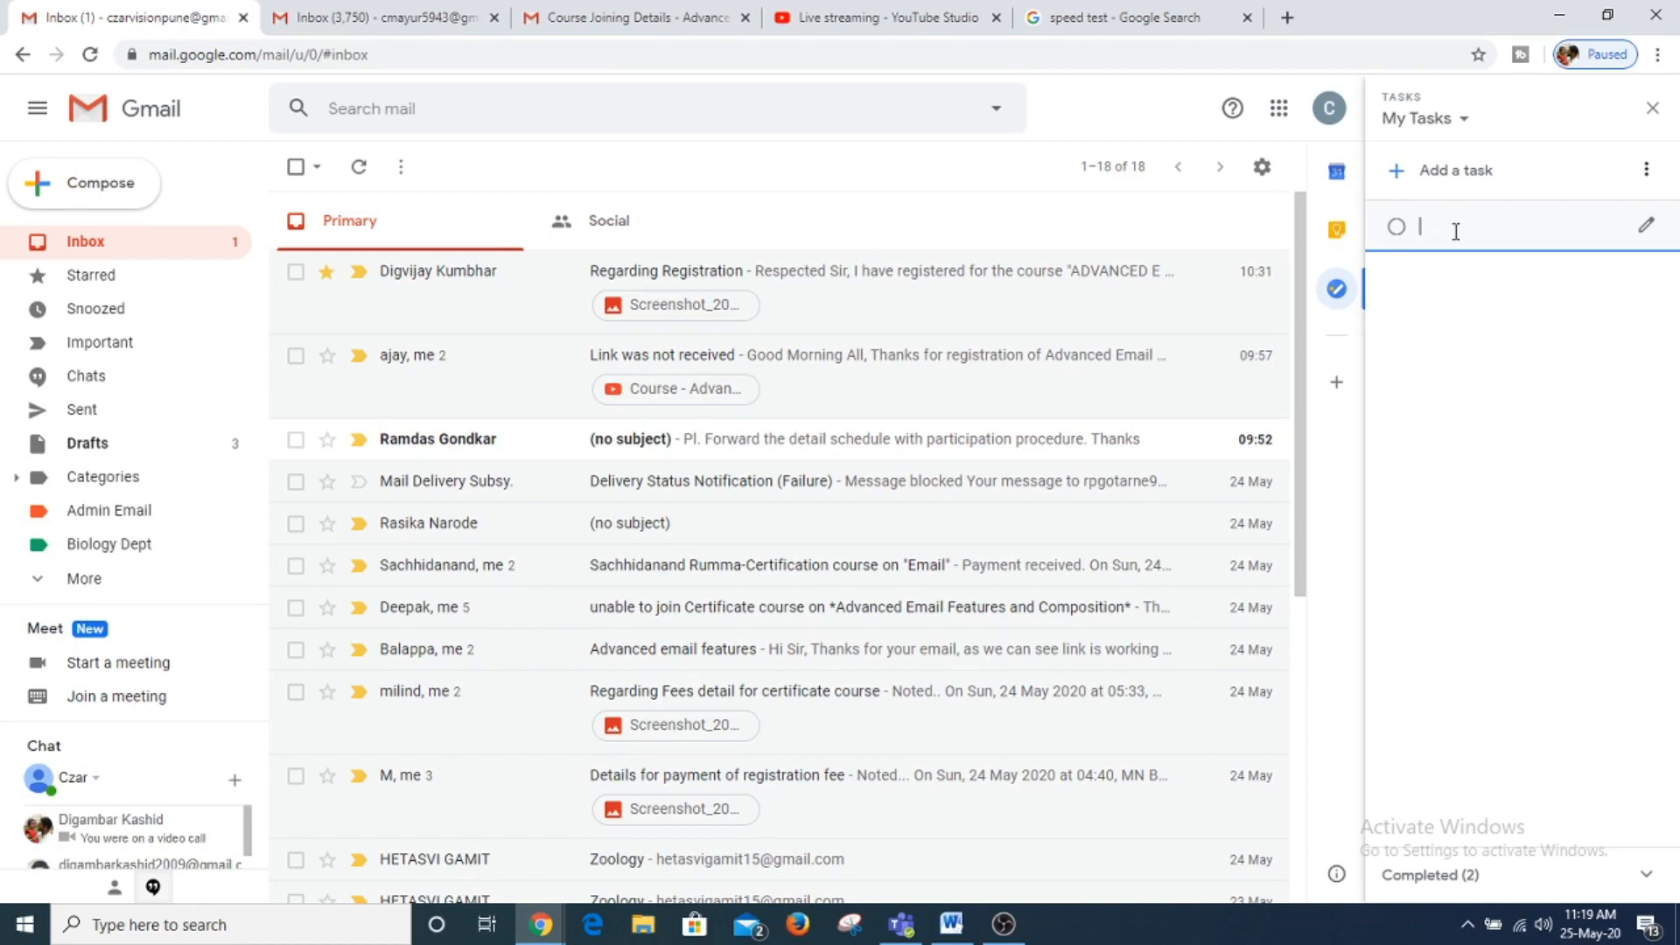
pyautogui.write('P')
pyautogui.write('rep')
pyautogui.write('arse')
pyautogui.press('BackSpace')
pyautogui.press('BackSpace')
pyautogui.write('e PPT for Lesson 13')
pyautogui.click(1513, 319)
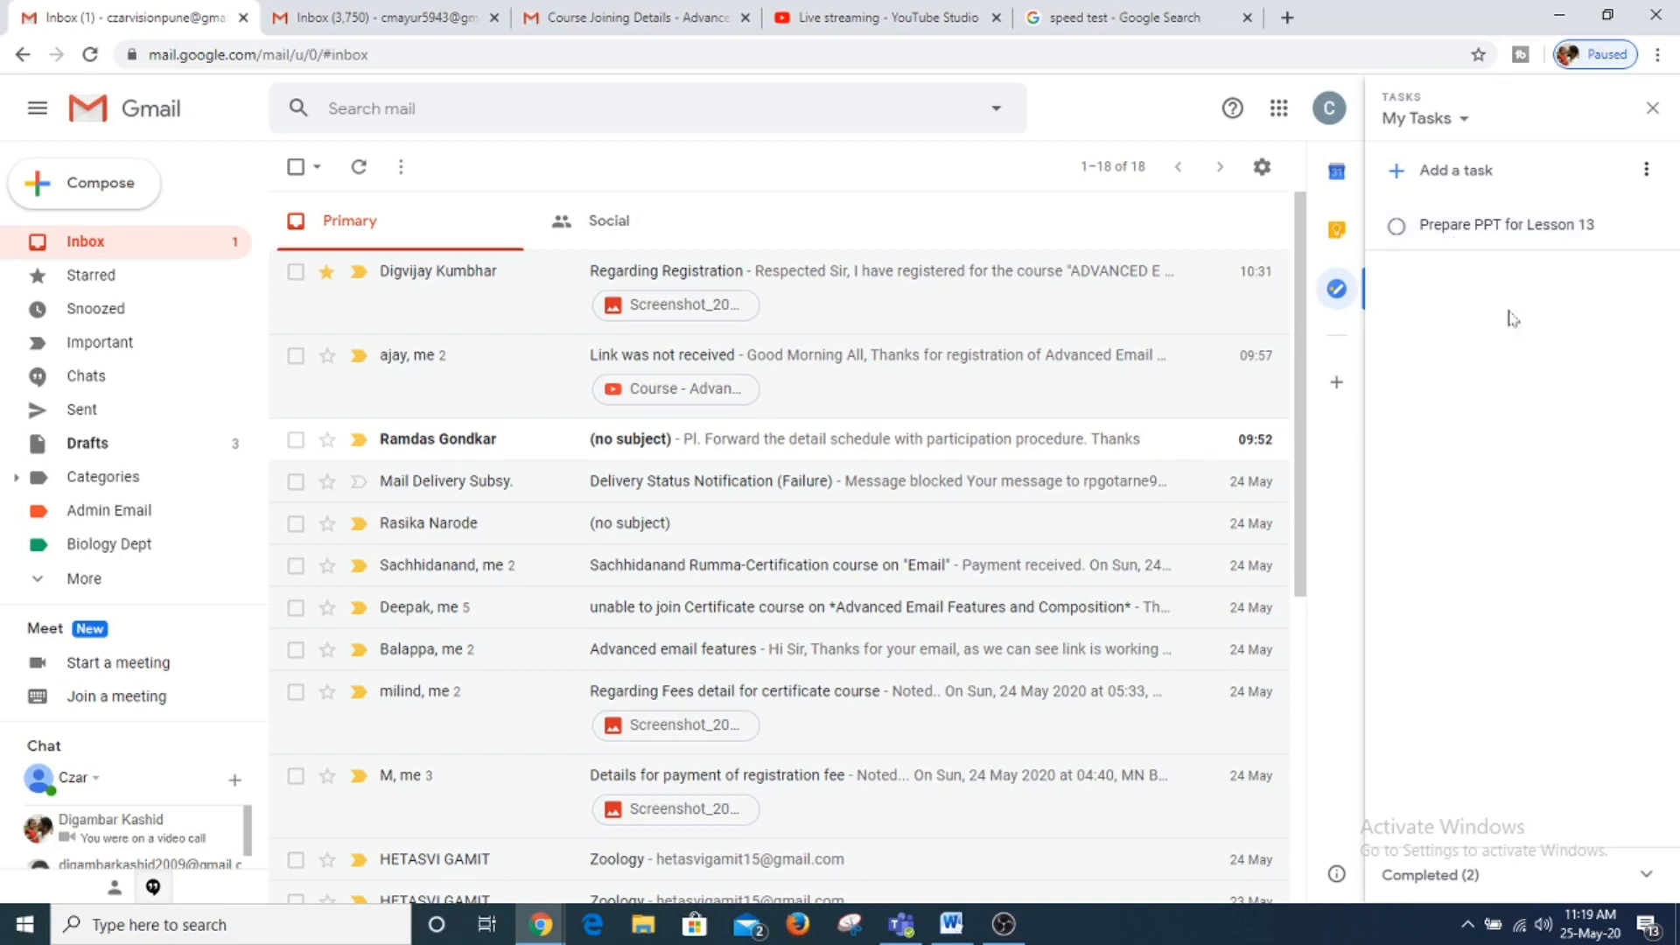
# Set the date of the "Prepare PPT for Lesson 13" task to Wed, 27 May, and mark the task as completed
pyautogui.click(1653, 226)
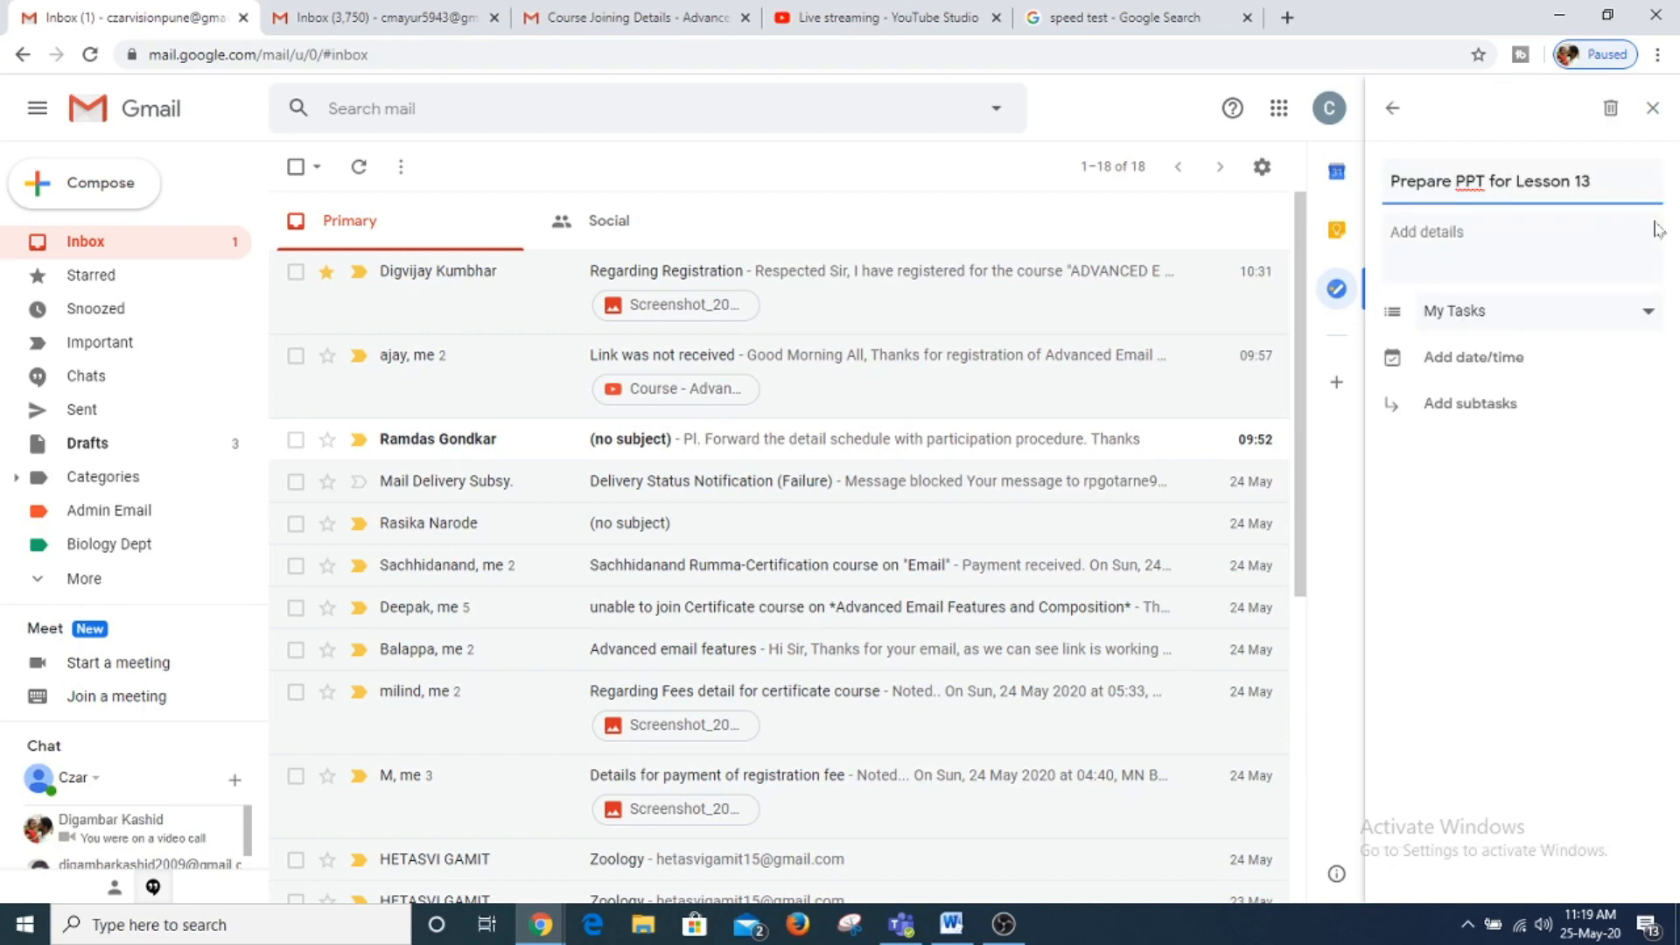
pyautogui.click(1473, 357)
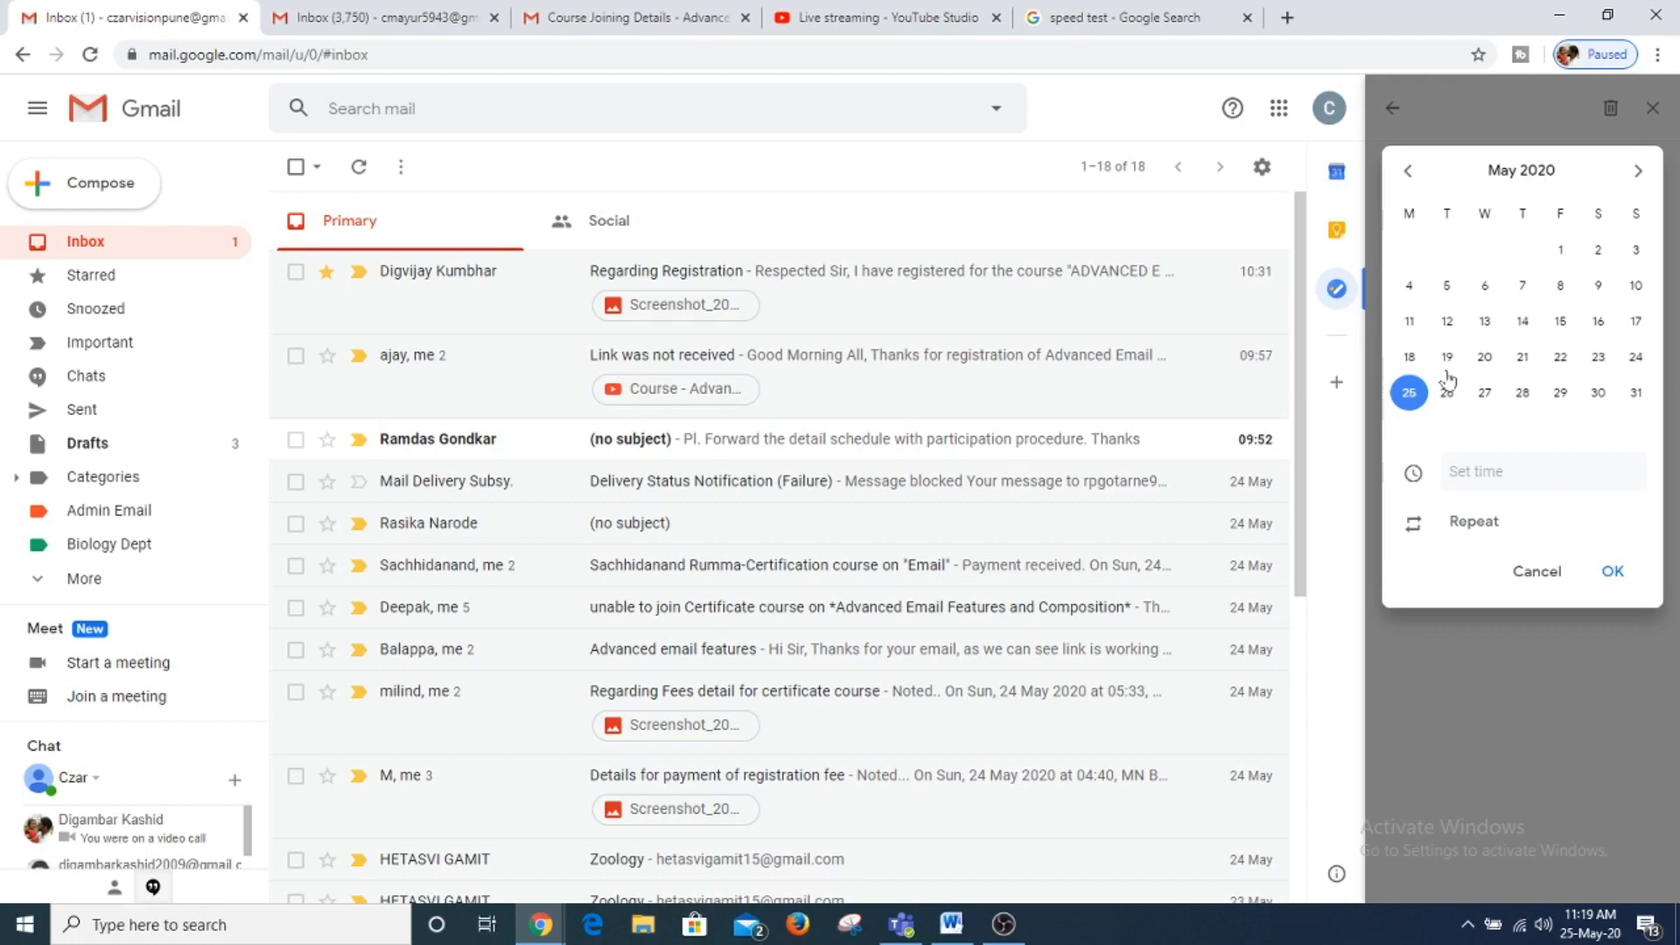
pyautogui.click(1392, 113)
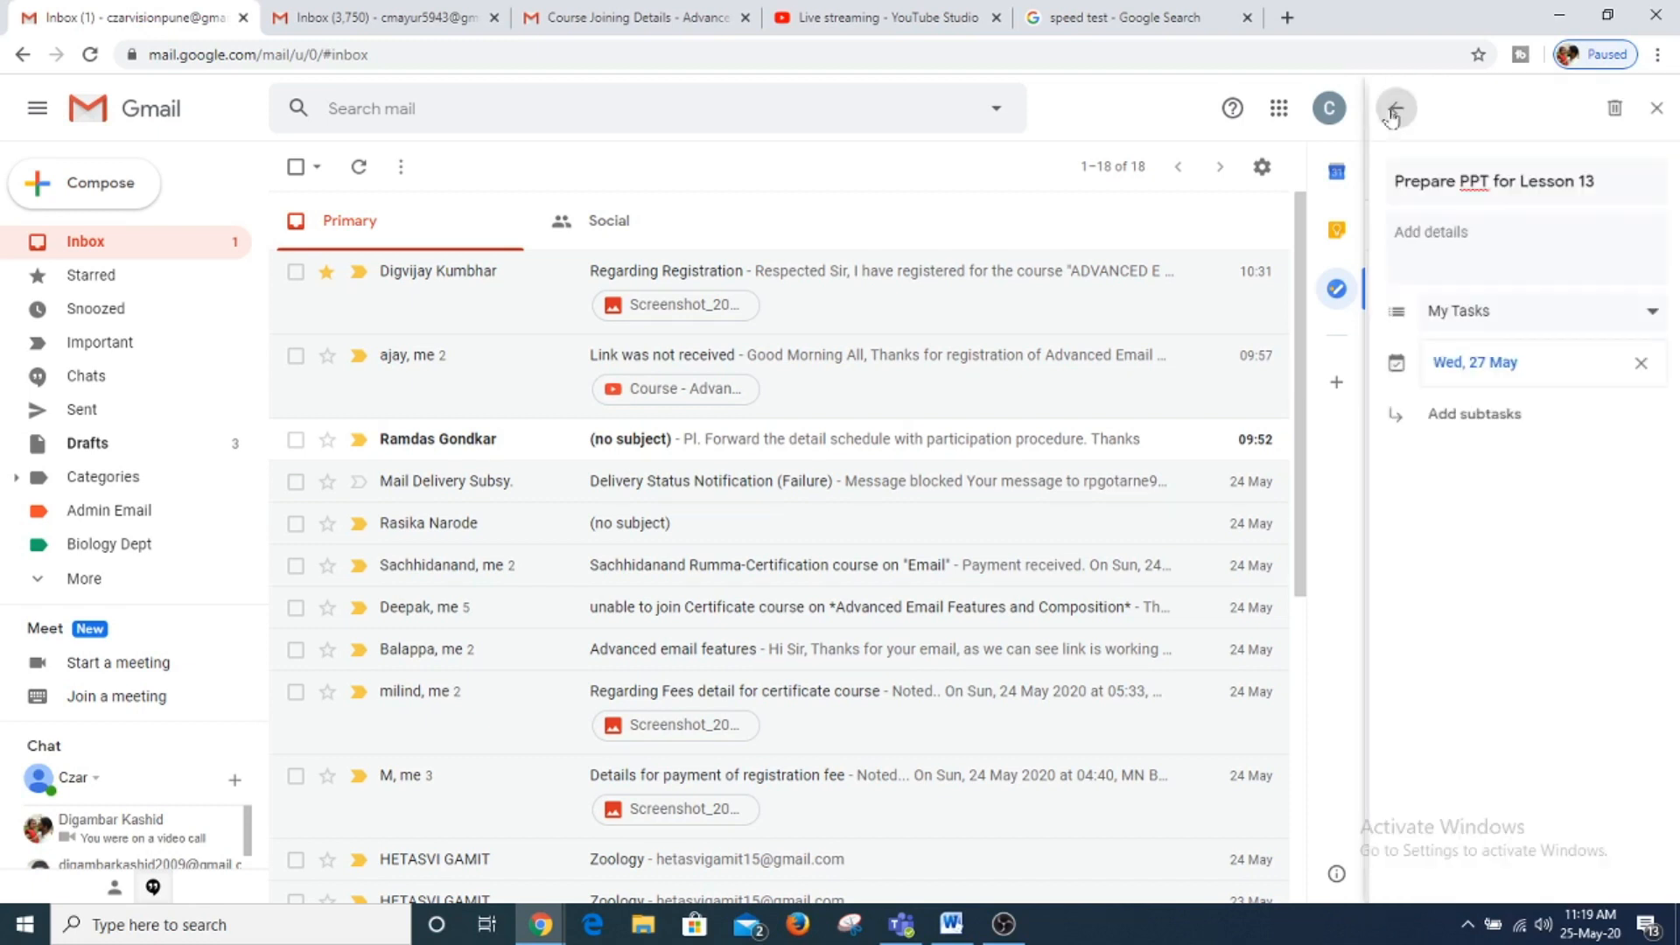
pyautogui.click(1392, 113)
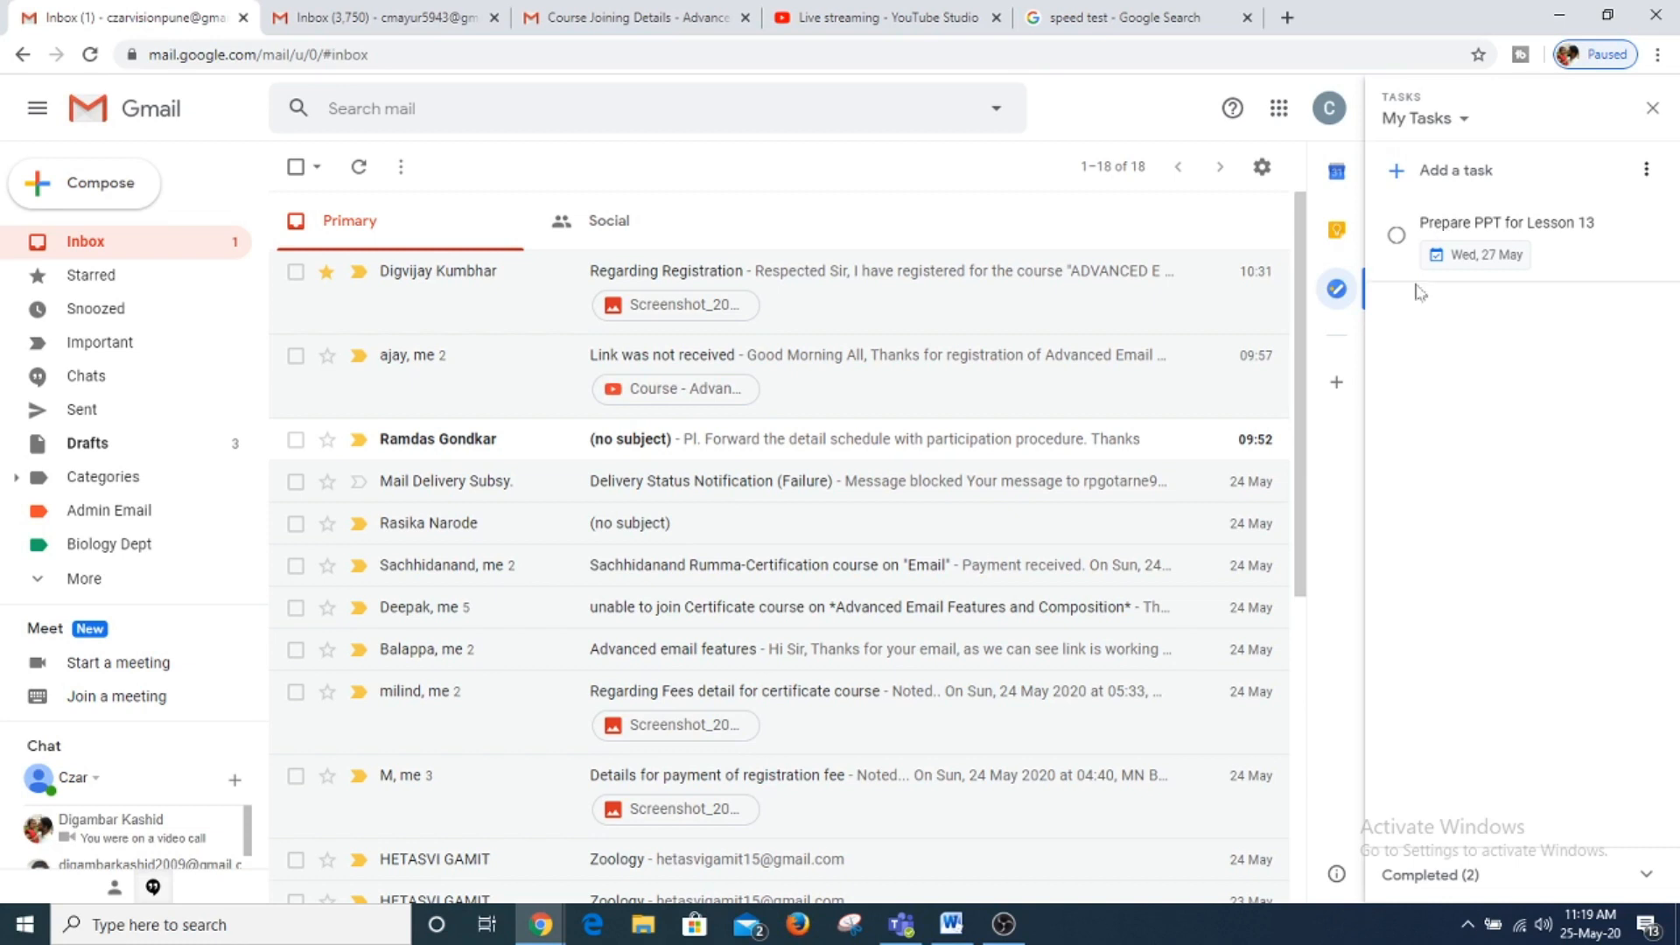
pyautogui.click(1396, 234)
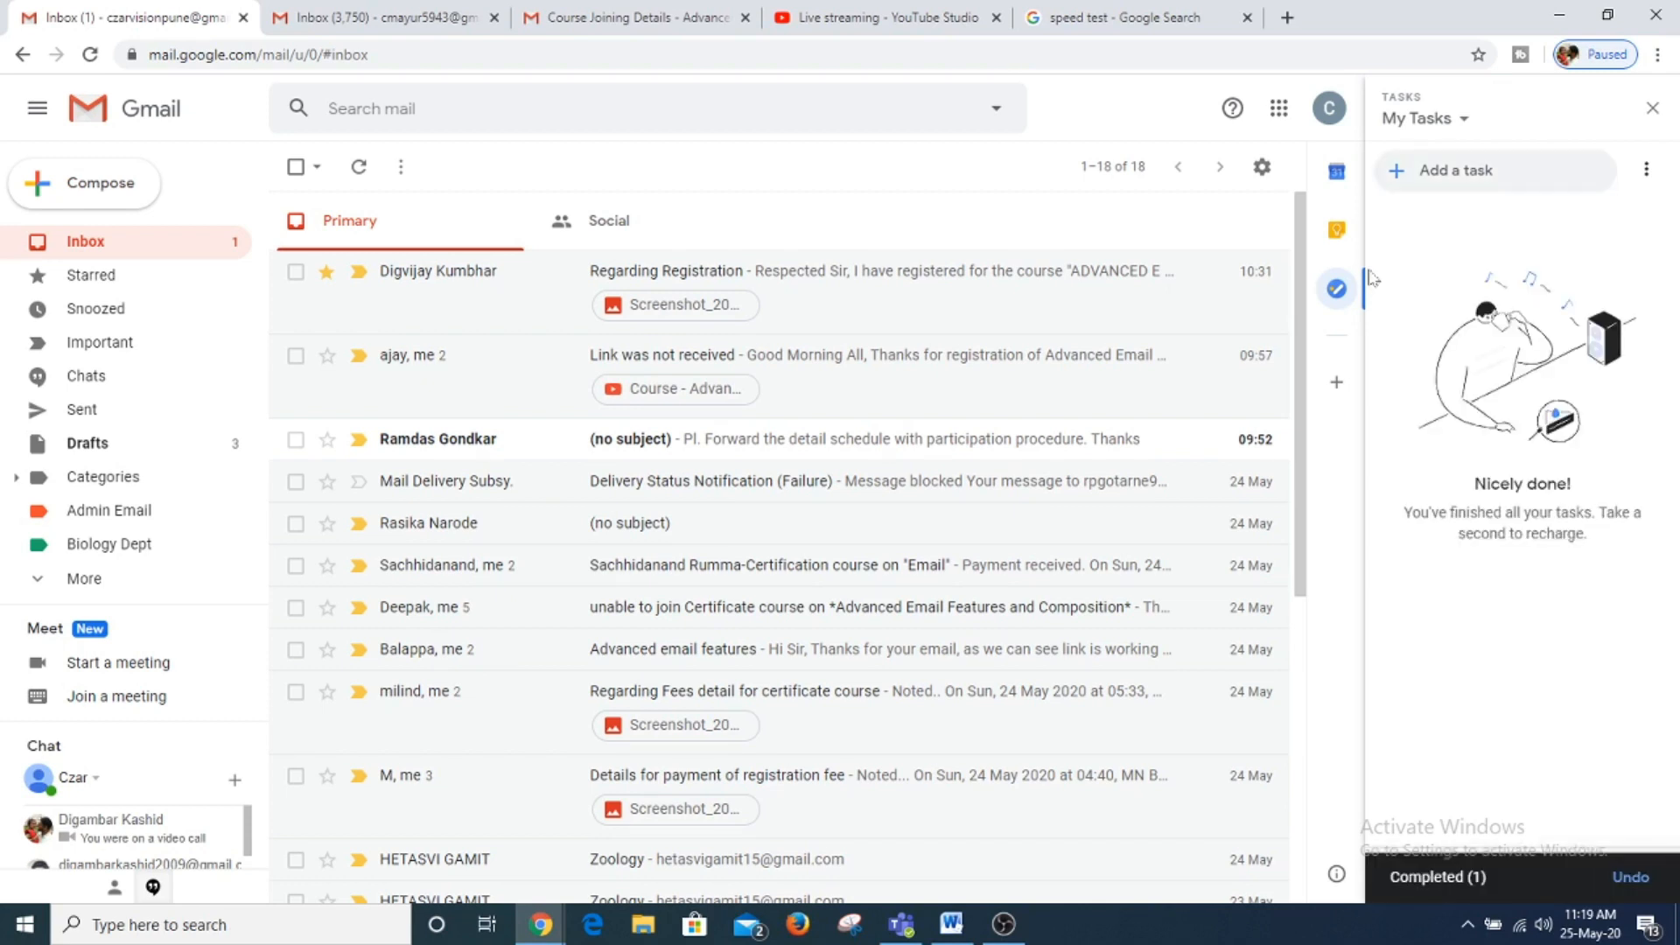
pyautogui.click(1651, 108)
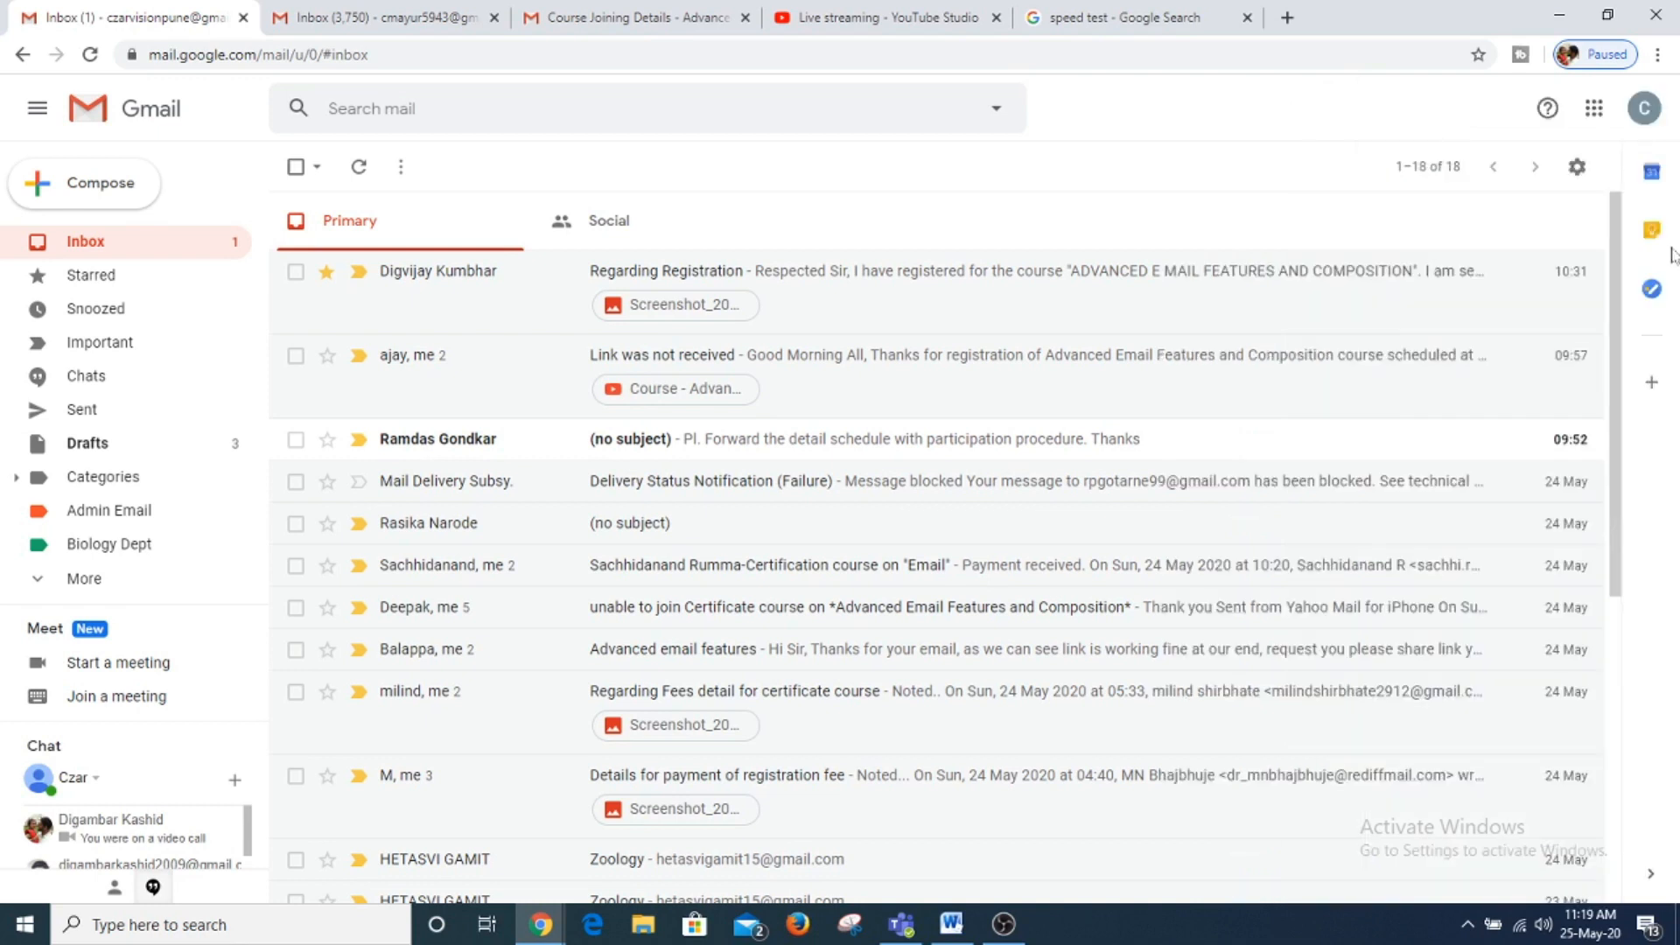